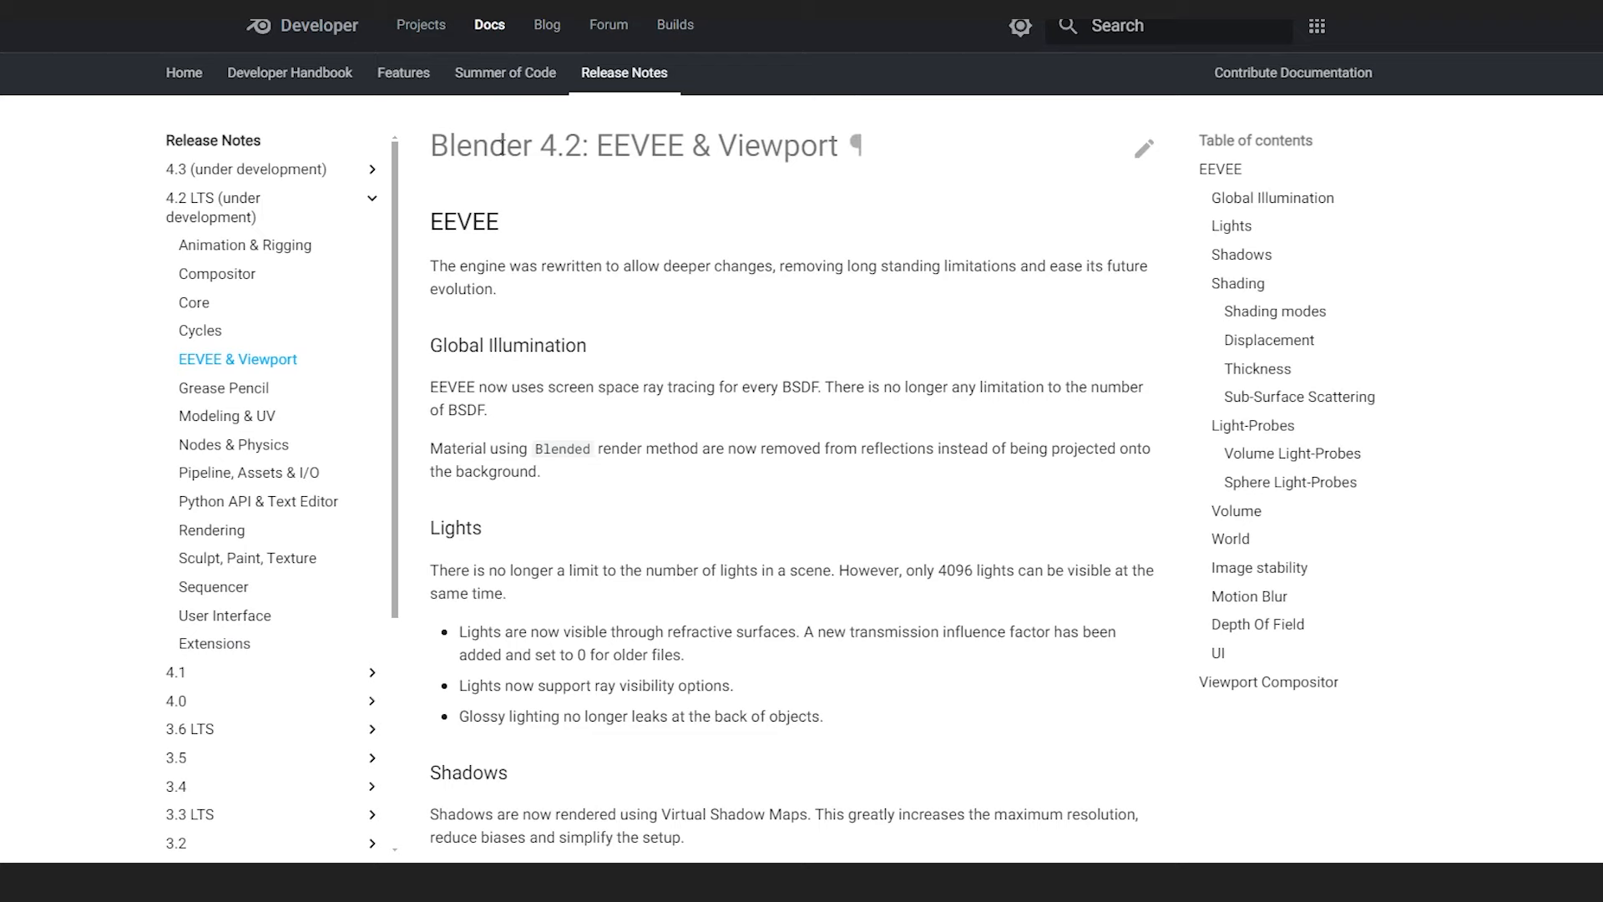
Look through the Blender 4.2 EEVEE & Viewport release notes, including the Lights, Shadows and Shading sections
left_click_drag(432, 147, 904, 159)
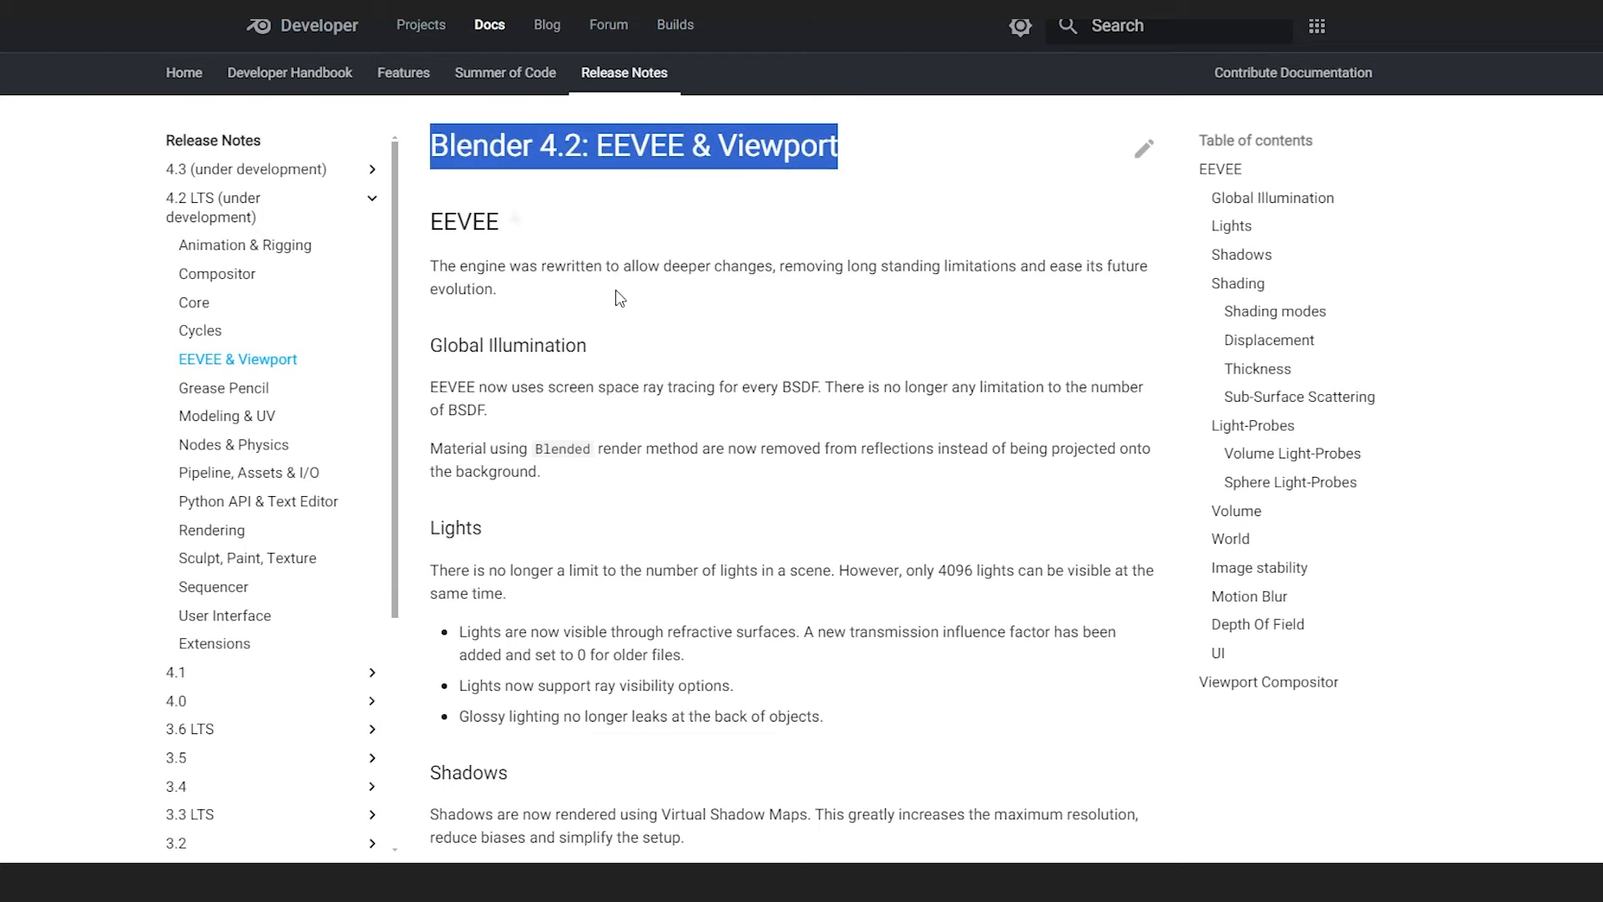
scroll(921, 294, "down", 1)
scroll(922, 294, "down", 8)
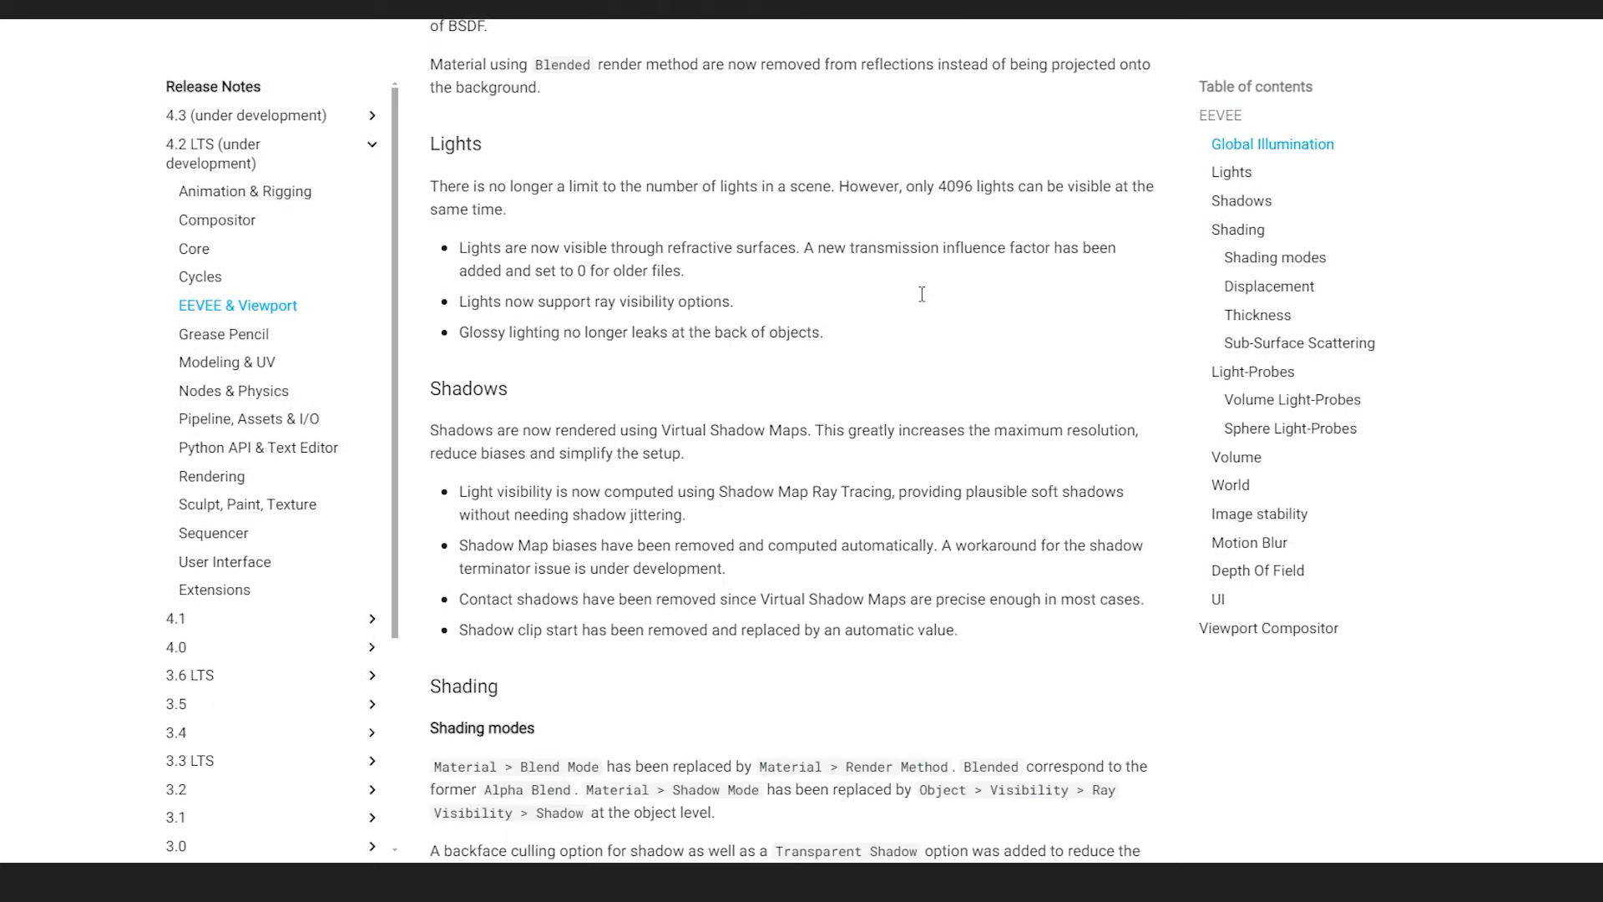
scroll(922, 294, "down", 7)
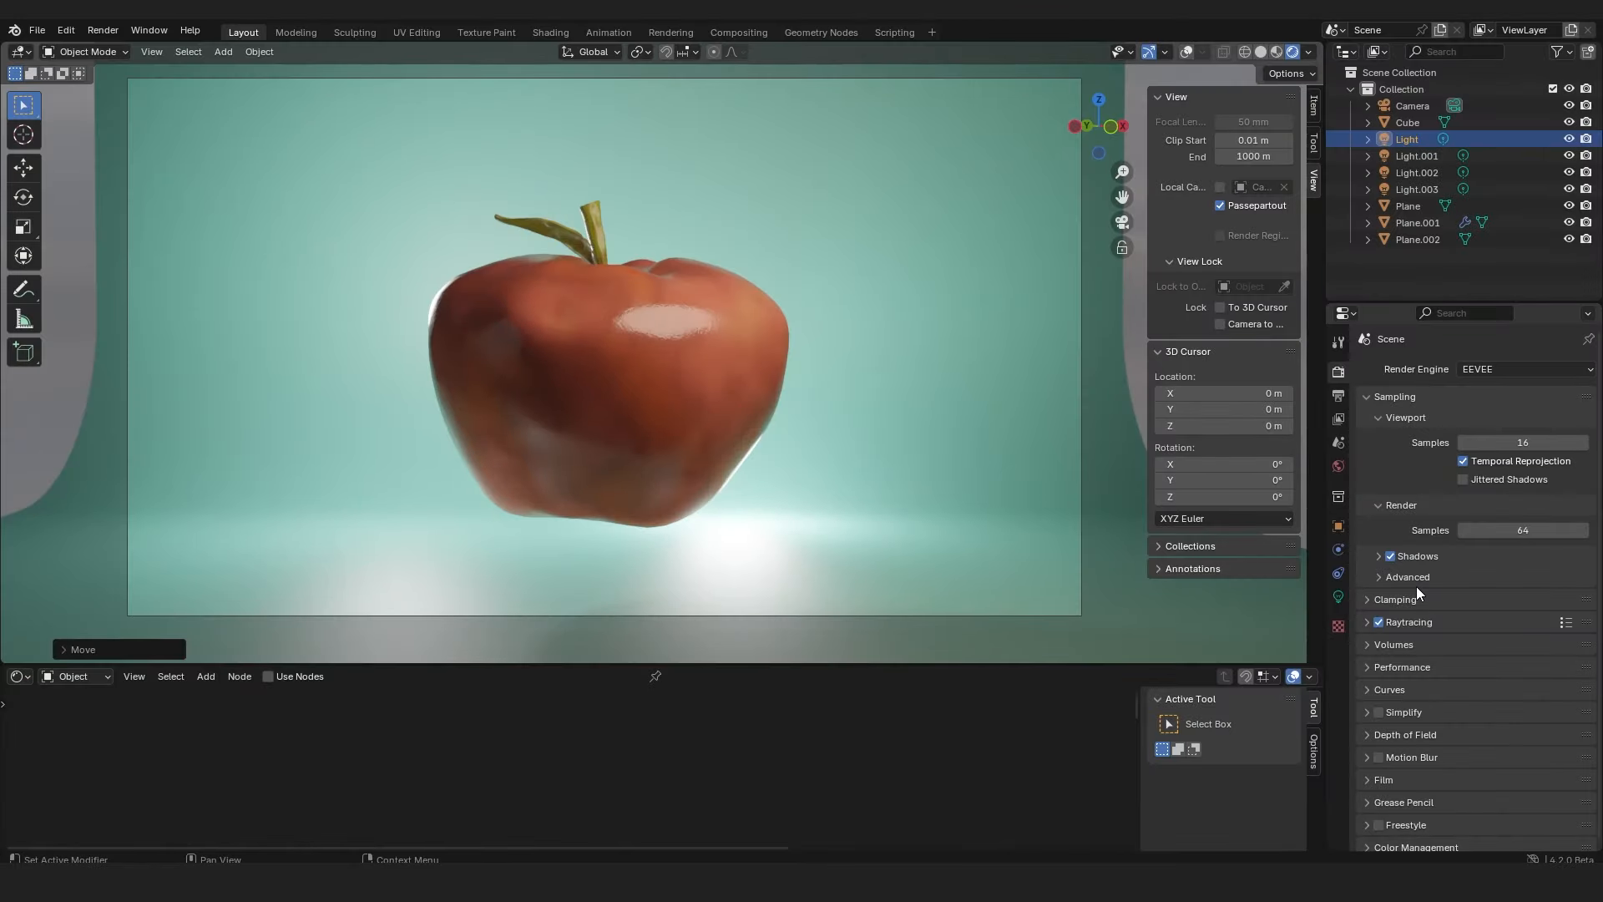
Turn raytracing off and back on to compare the apple, and expand the Raytracing settings
left_click(1379, 621)
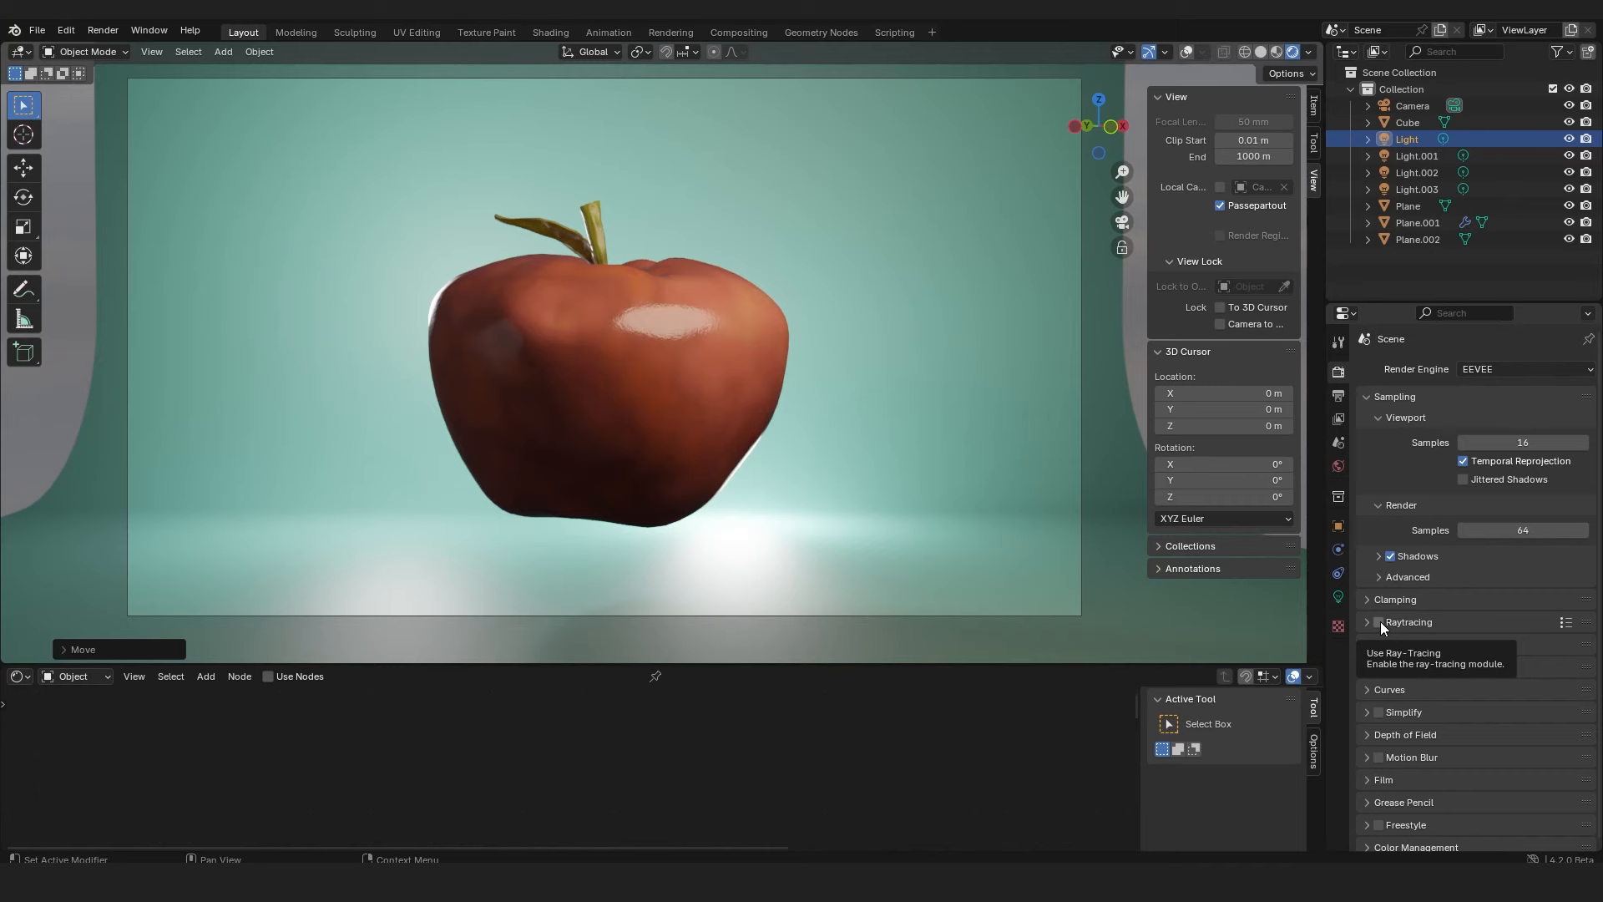
left_click(1379, 622)
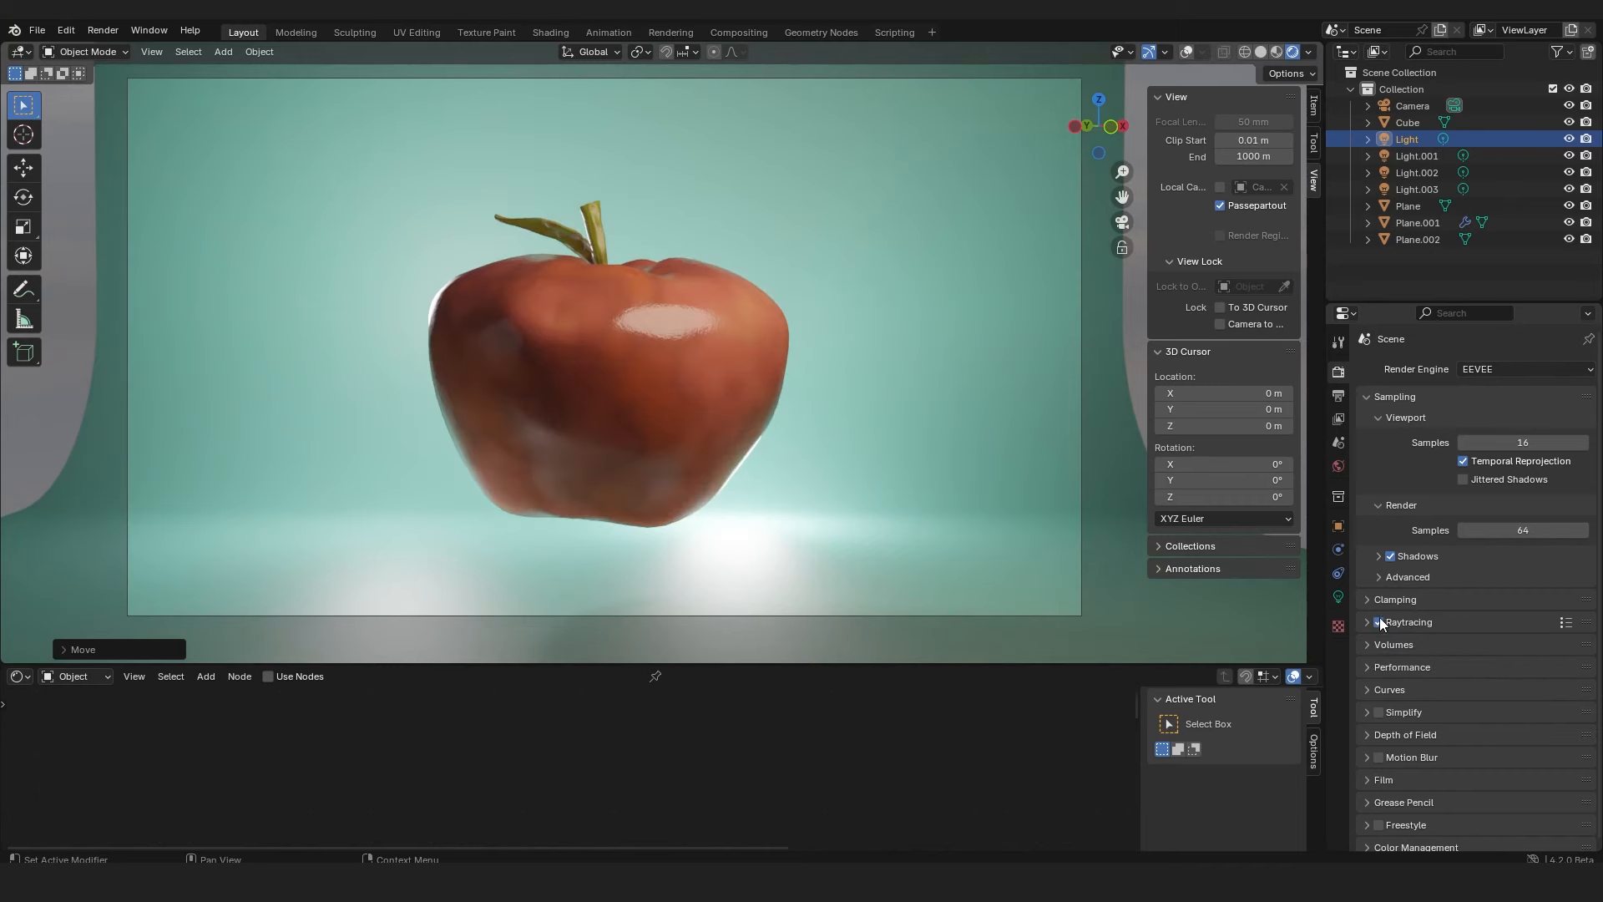
scroll(1005, 499, "down", 1)
middle_click_drag(1005, 499, 914, 491)
left_click(1370, 622)
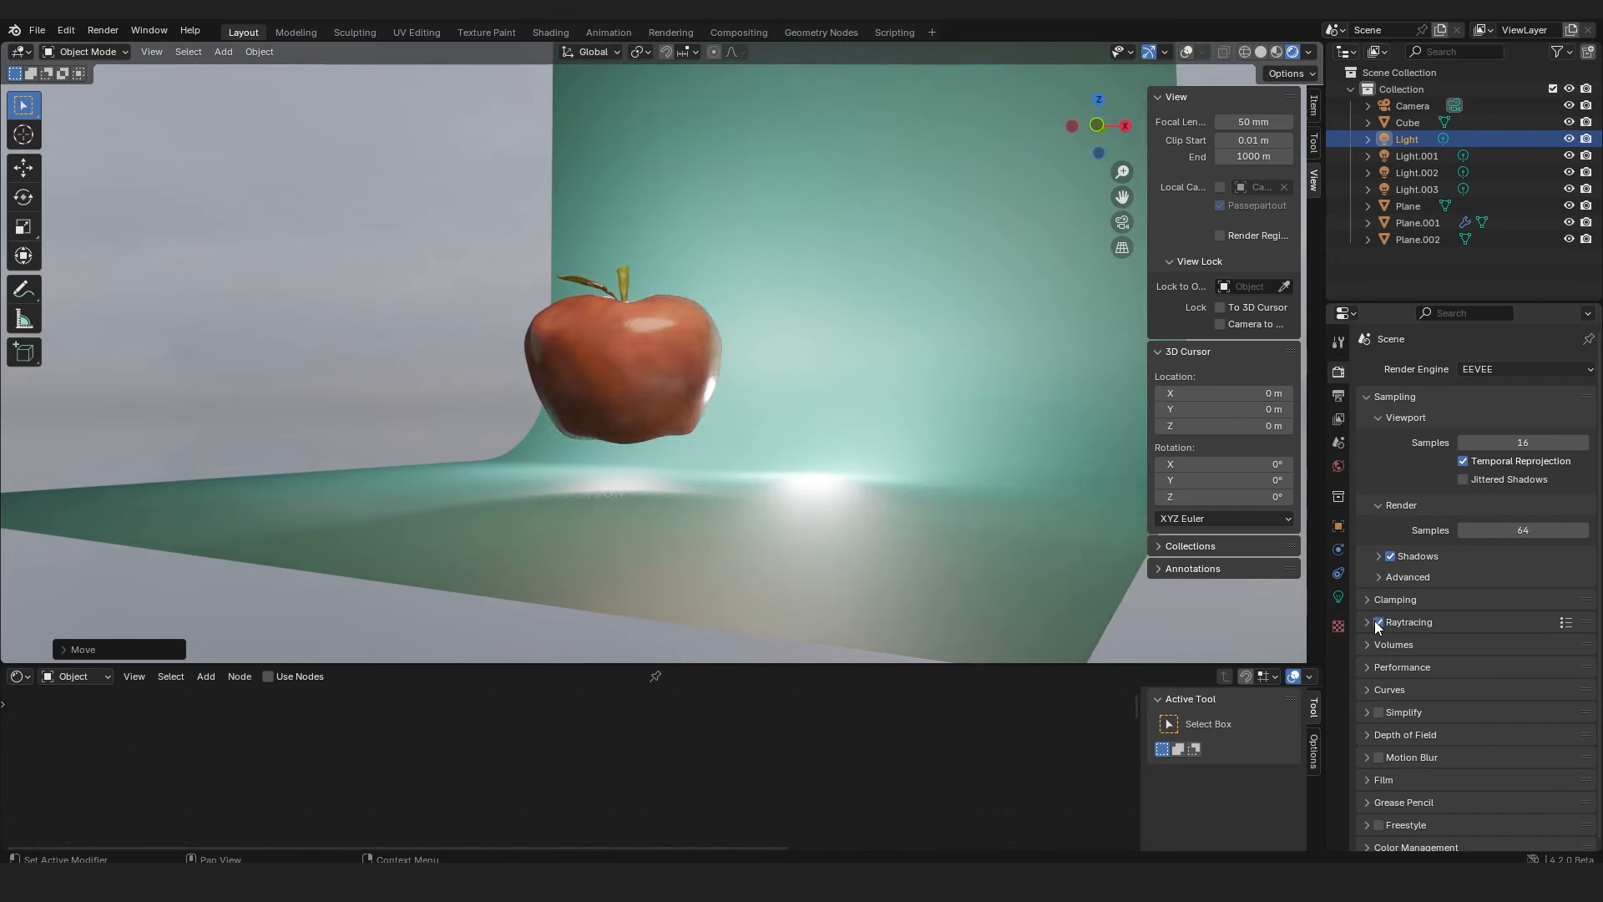
key("KP_0")
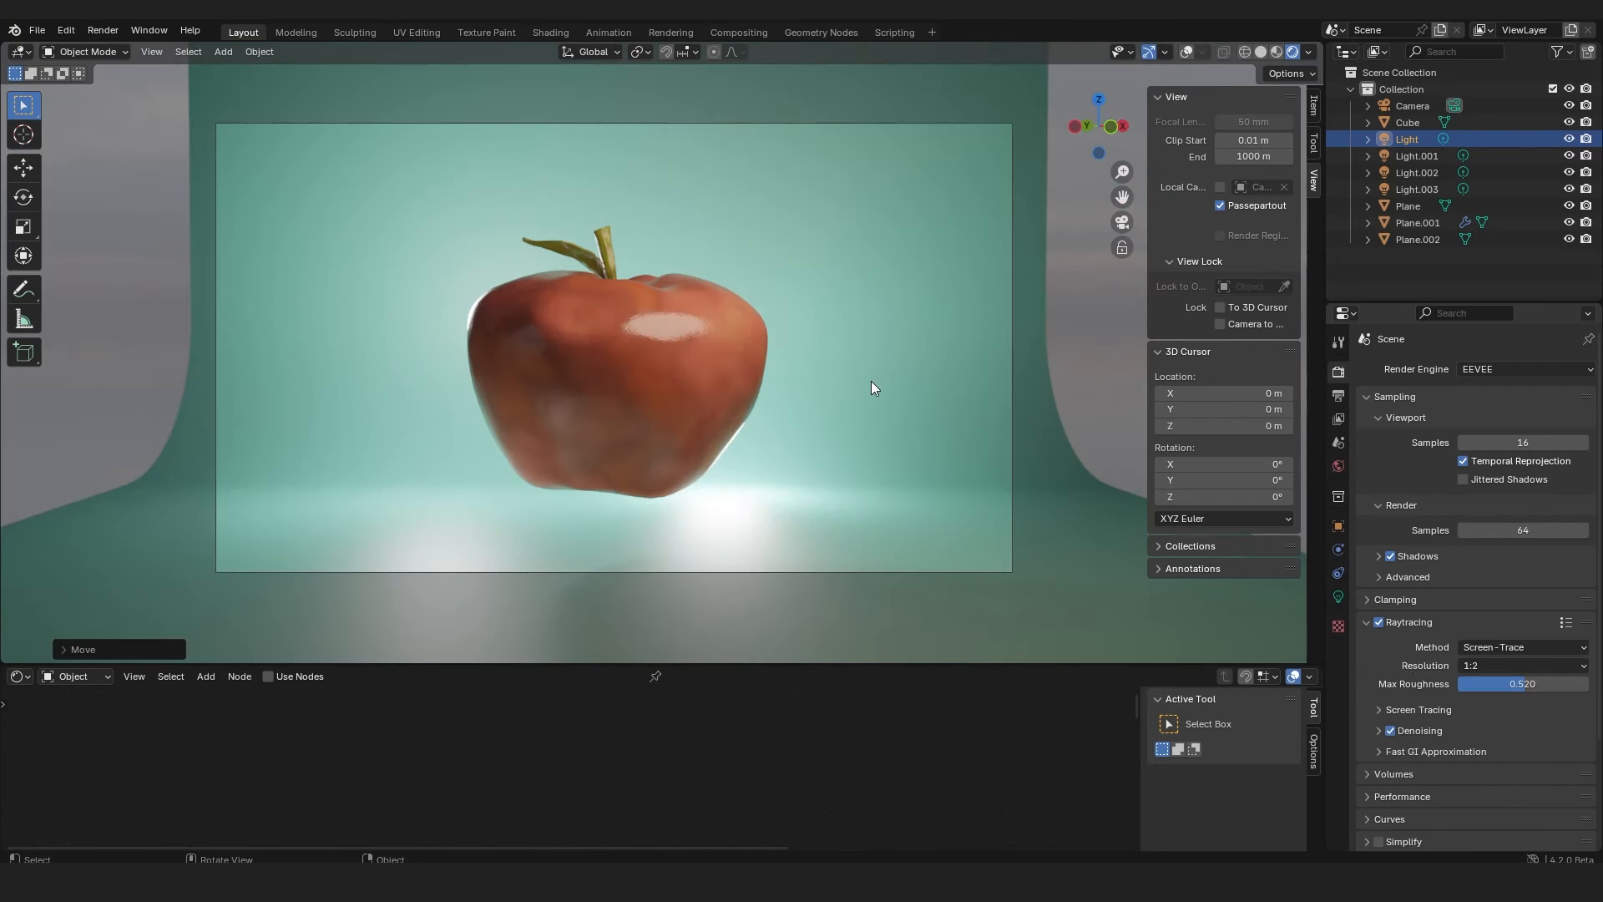
Toggle raytracing off and on repeatedly to compare the apple's shading from the camera view
middle_click_drag(835, 369, 830, 369)
key("KP_0")
left_click(1379, 621)
left_click(1379, 621)
left_click(1379, 621)
left_click(1380, 621)
Examine how the raytraced shading on the apple's body and stem changes at different zoom levels in the camera view
middle_click_drag(640, 318, 749, 384, "shift")
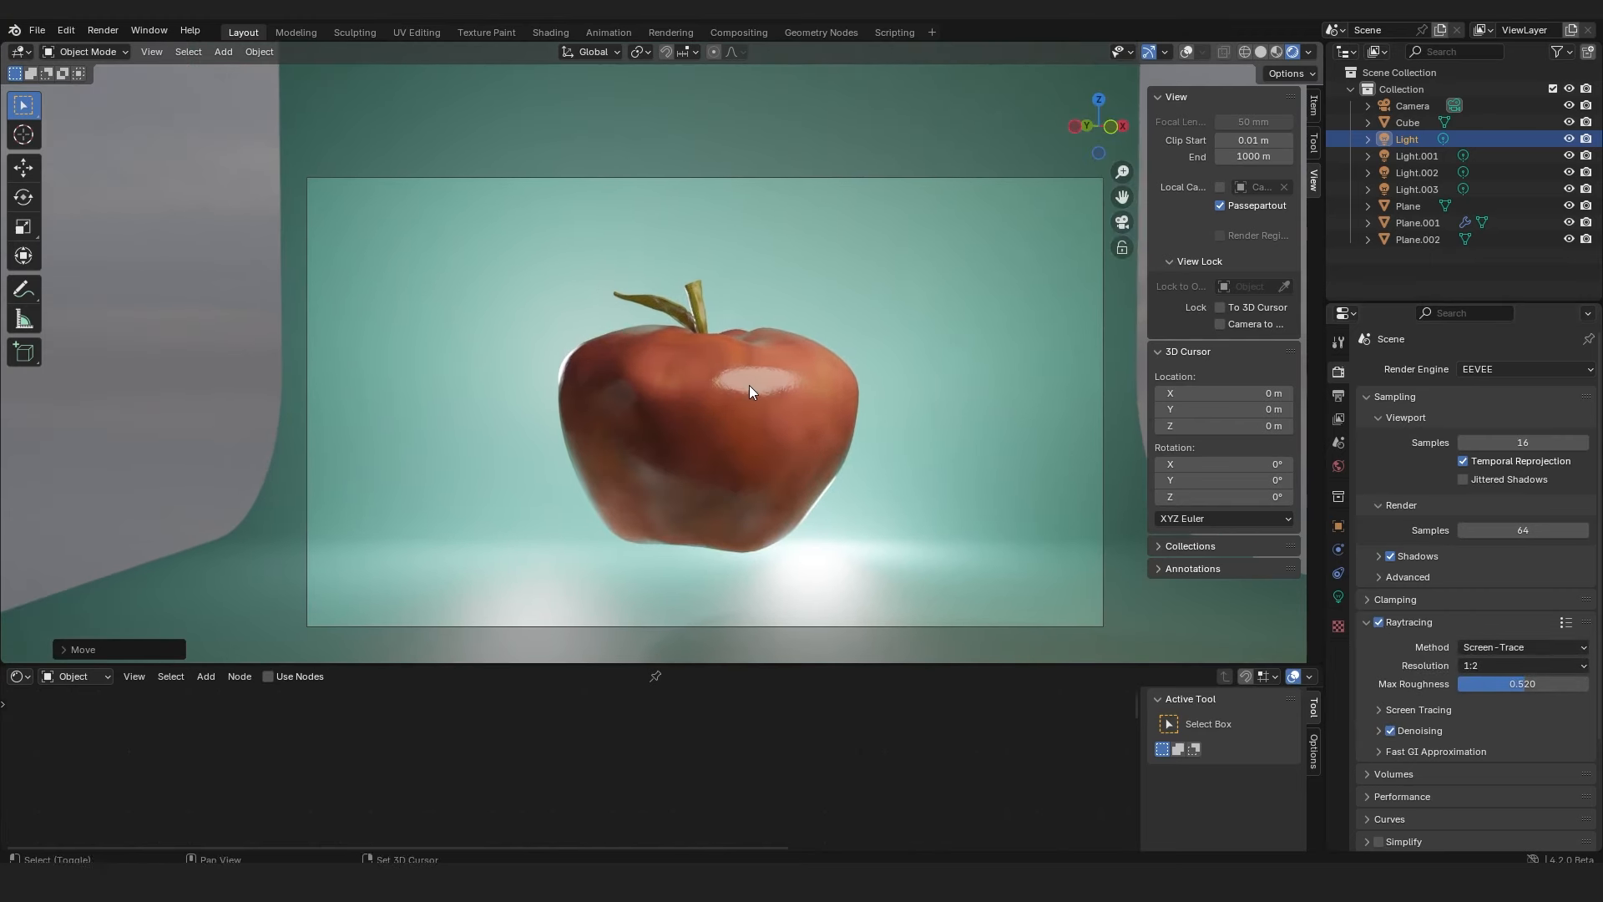
scroll(743, 327, "up", 3)
middle_click_drag(743, 327, 720, 329, "shift")
scroll(743, 302, "up", 1)
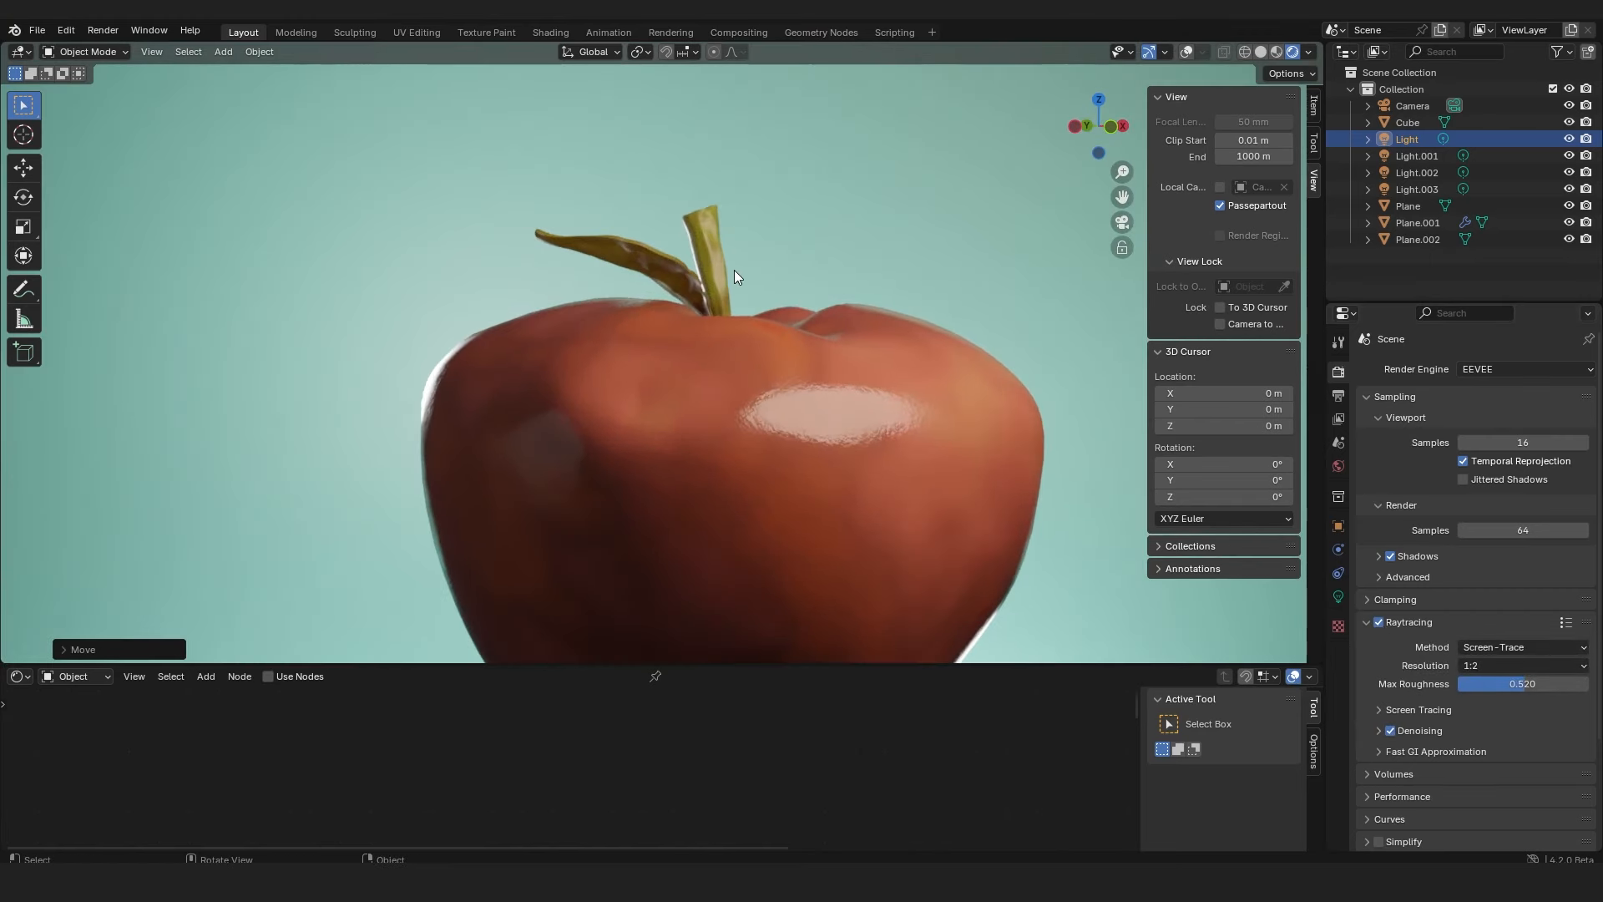
scroll(729, 272, "down", 4)
middle_click_drag(734, 313, 690, 284, "shift")
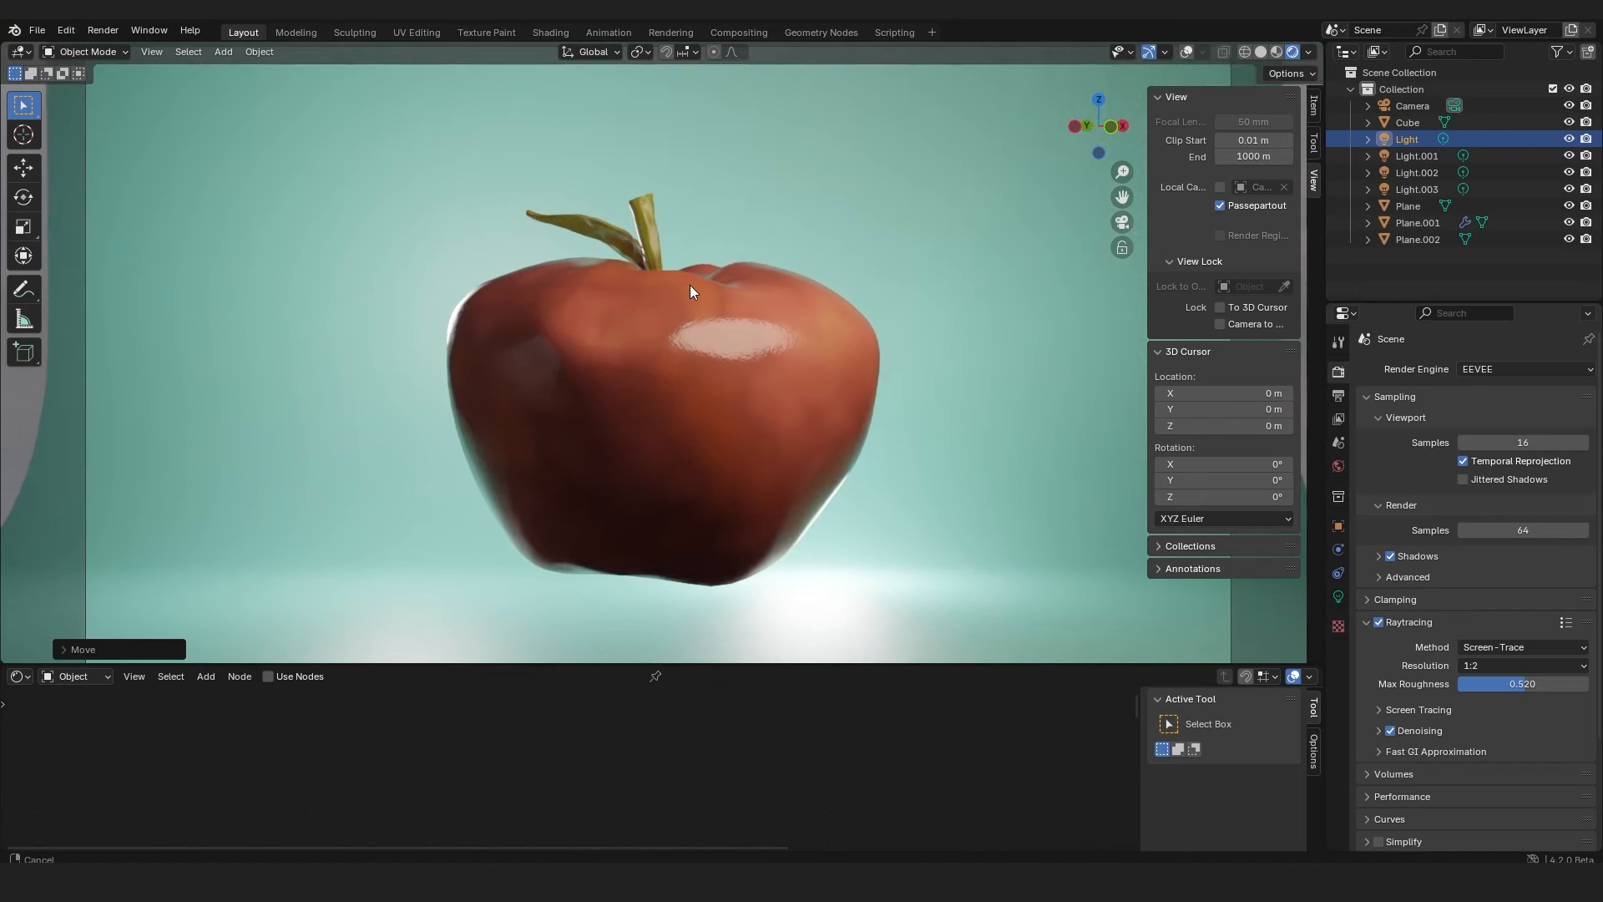
scroll(793, 433, "up", 1)
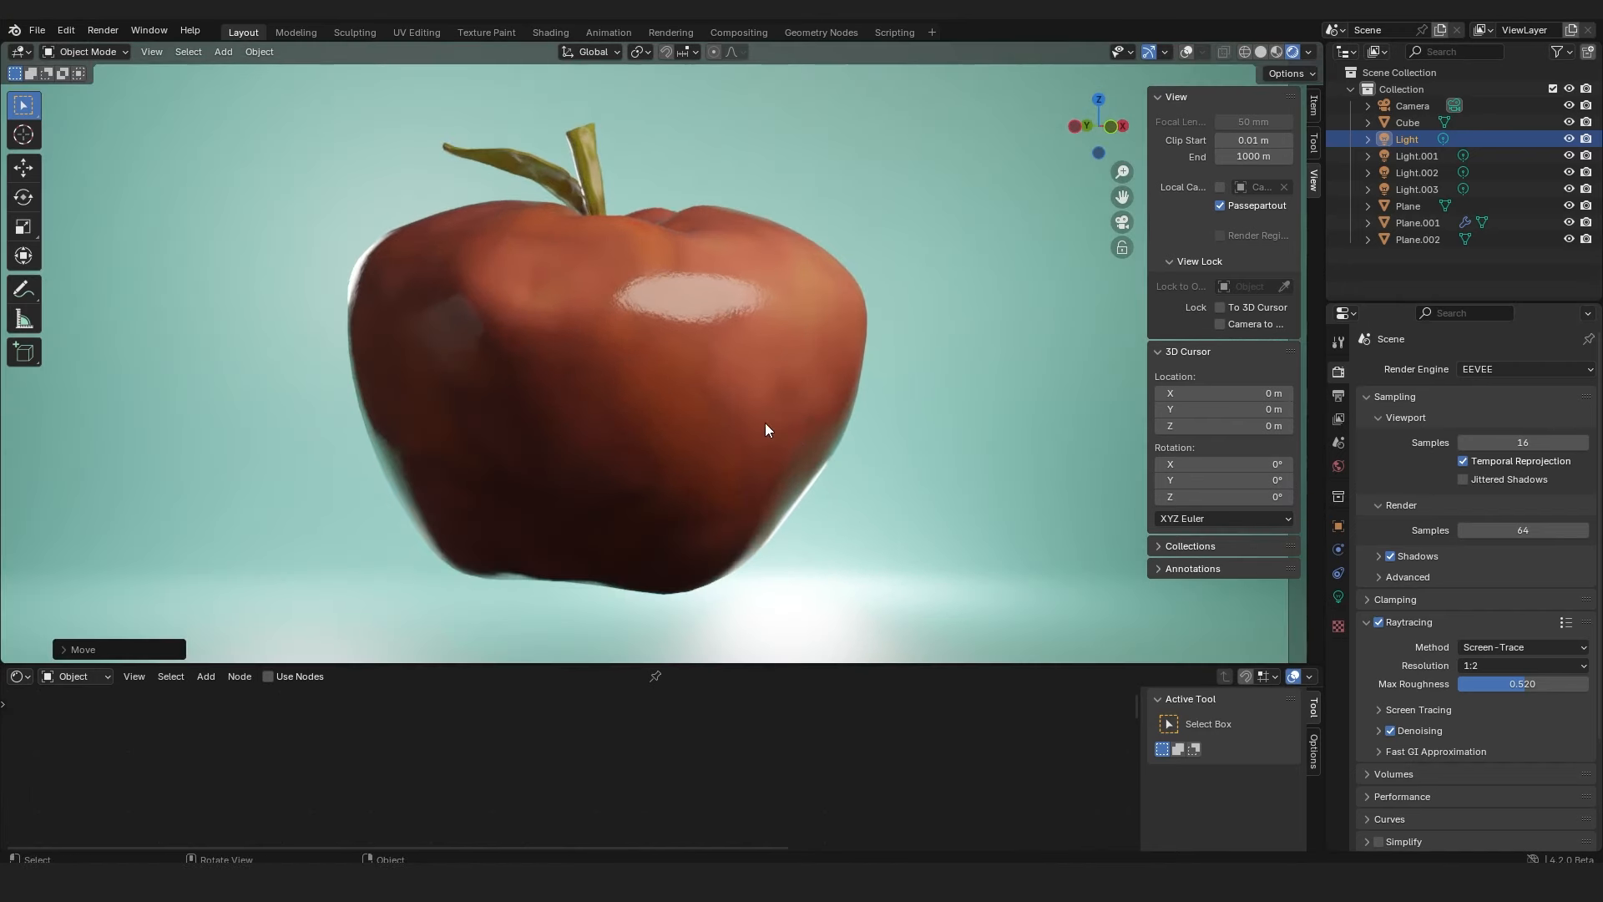
scroll(758, 403, "down", 3)
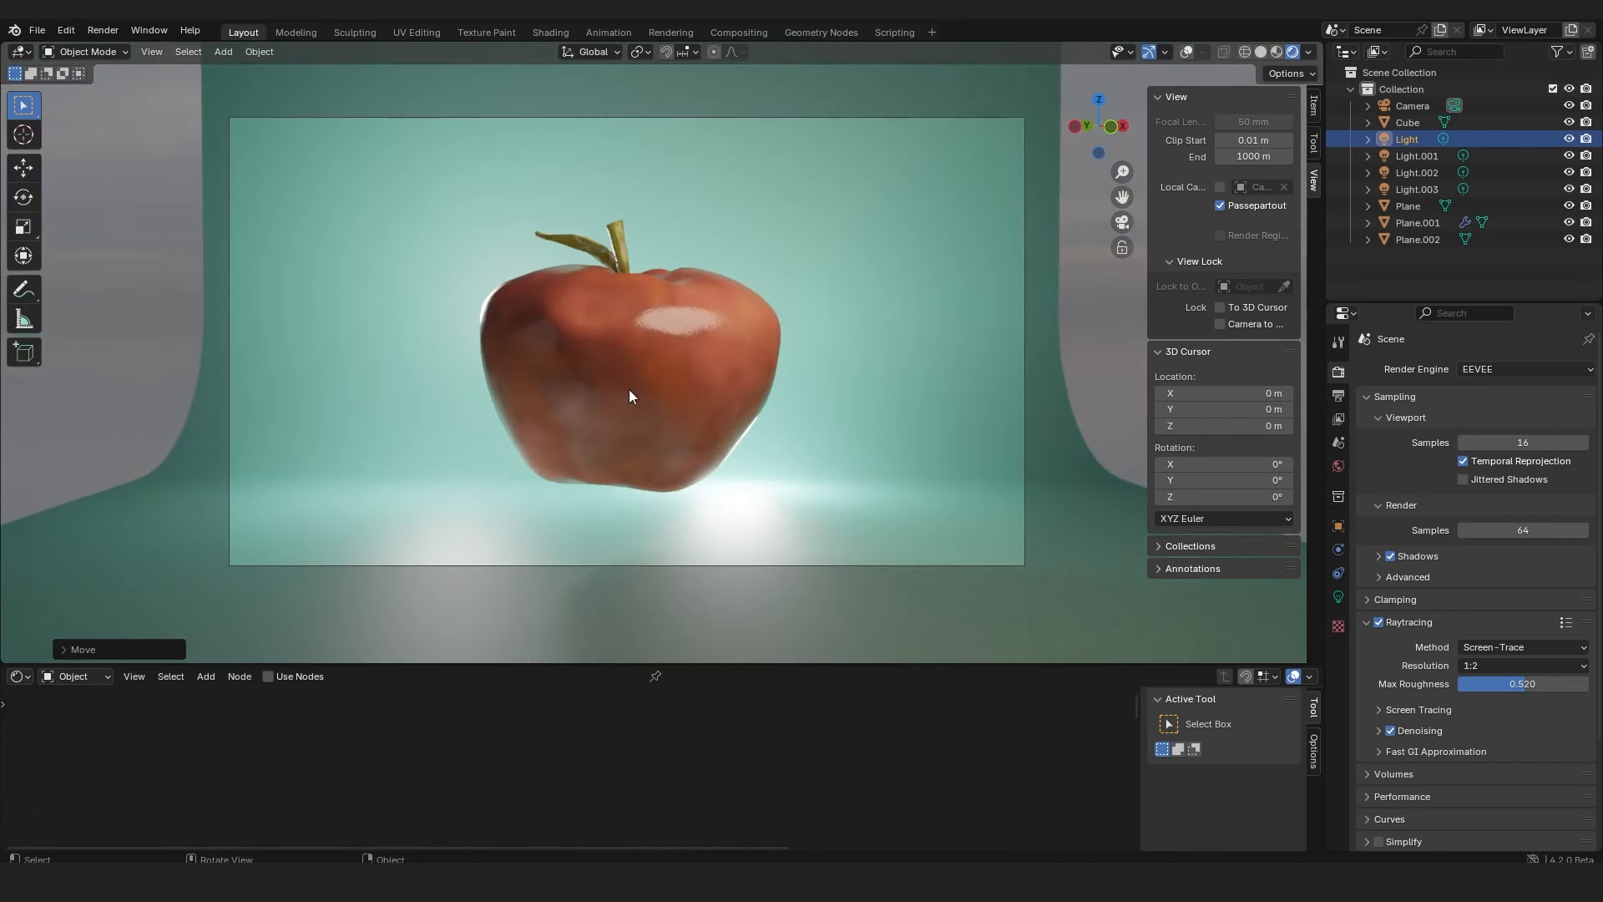
scroll(628, 390, "up", 4)
scroll(631, 396, "down", 4)
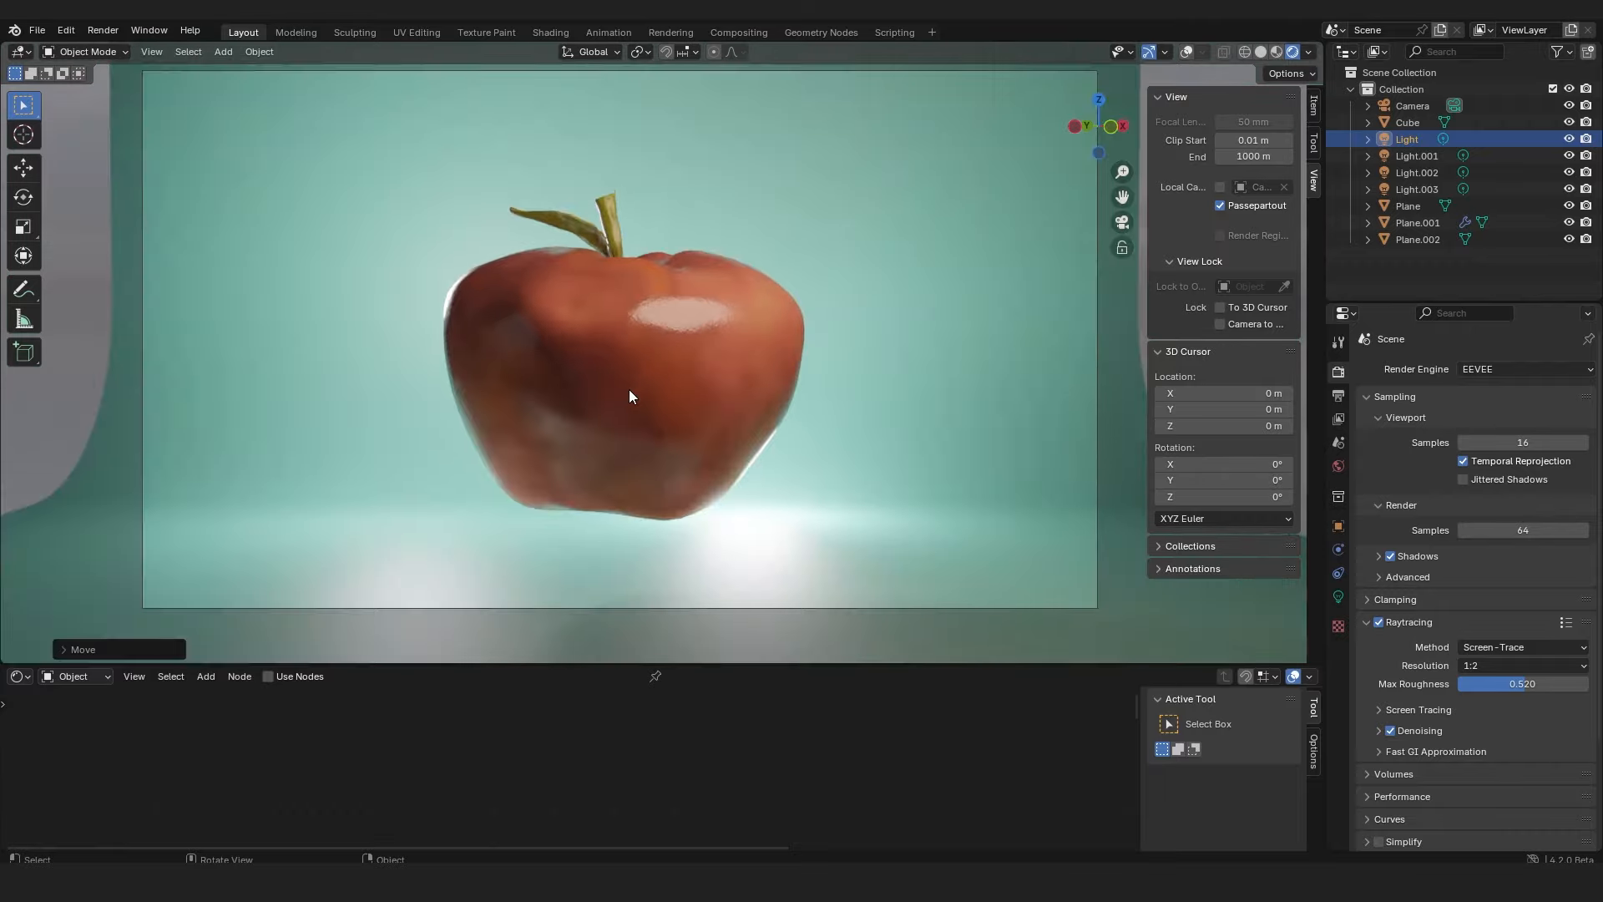
scroll(626, 390, "up", 6)
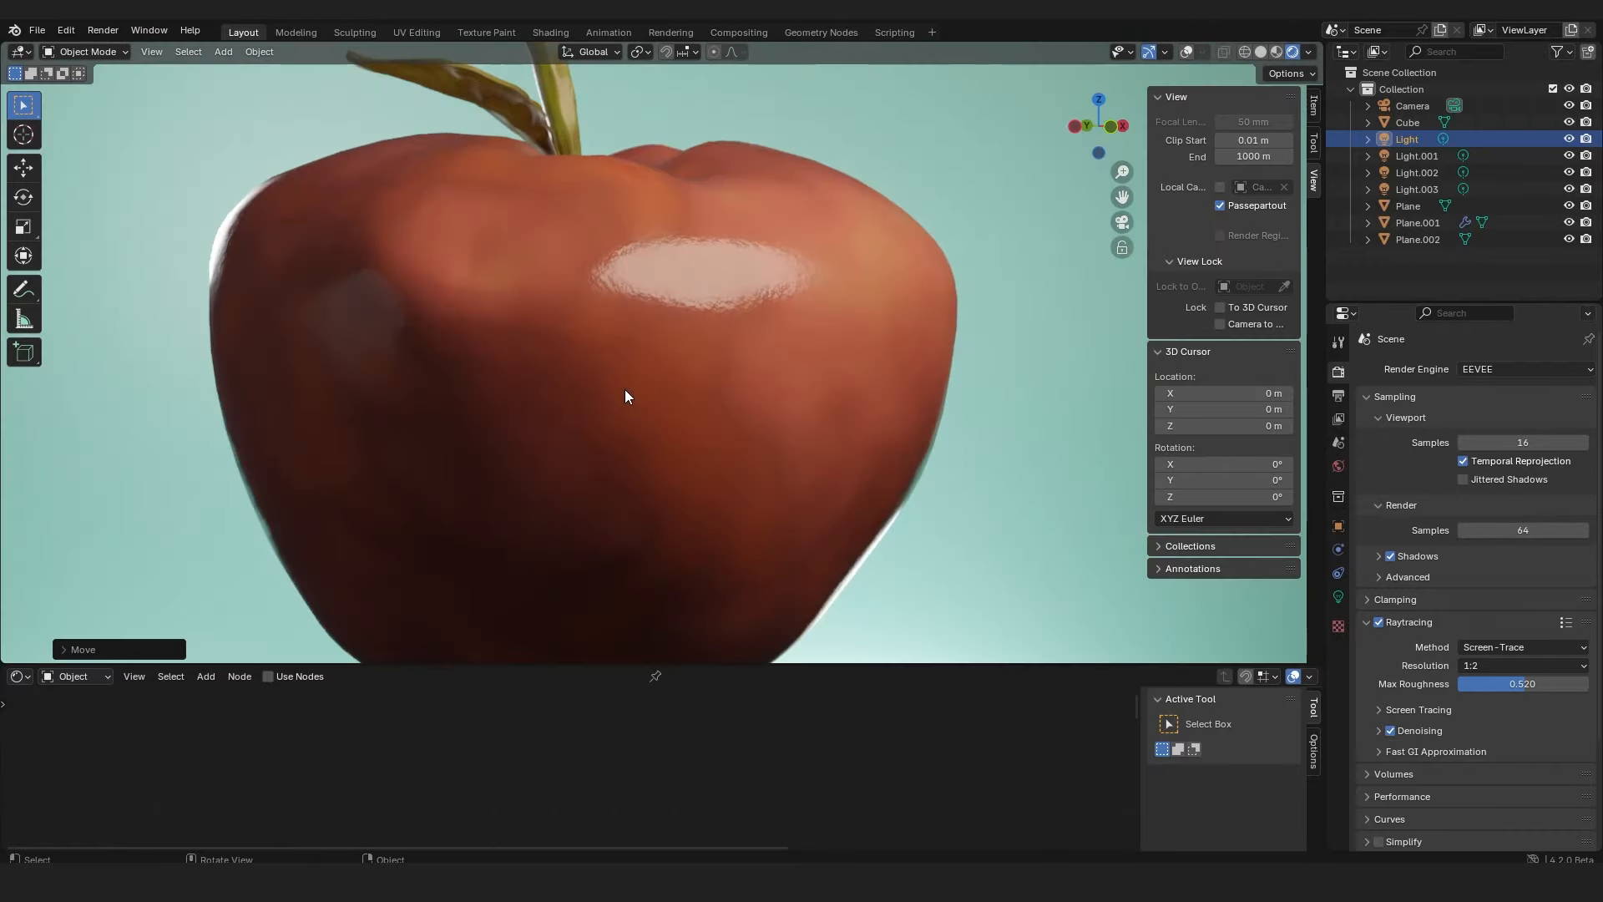
scroll(625, 390, "down", 3)
scroll(628, 396, "down", 1)
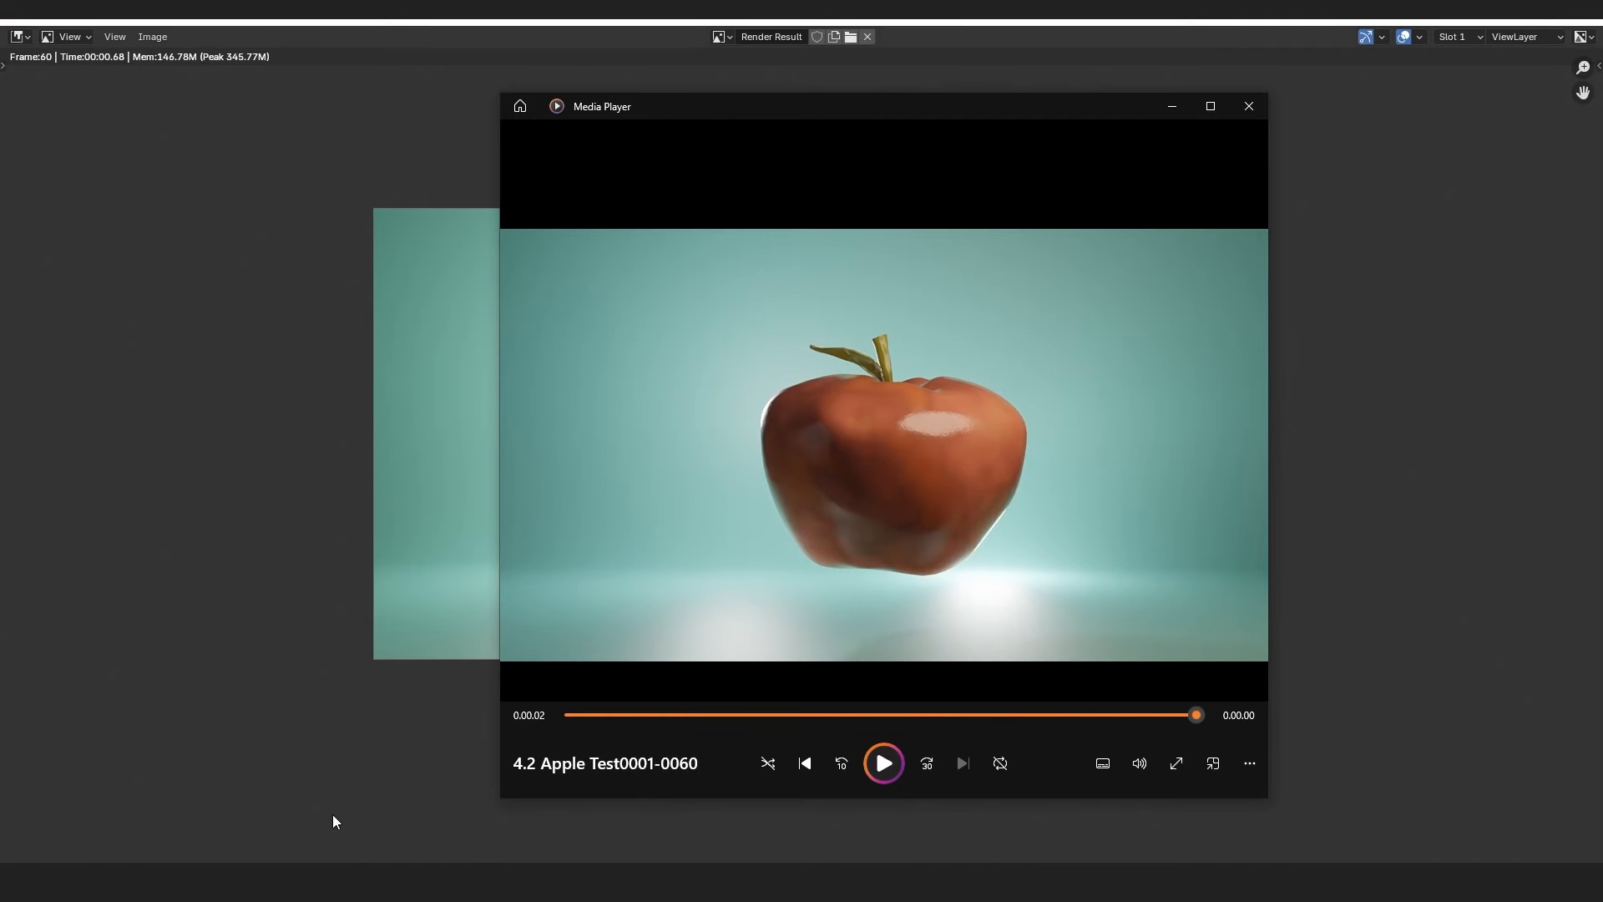
Scrub through the rendered clip 4.2 Apple Test0001-0060 in Media Player
mouse_move(347, 877)
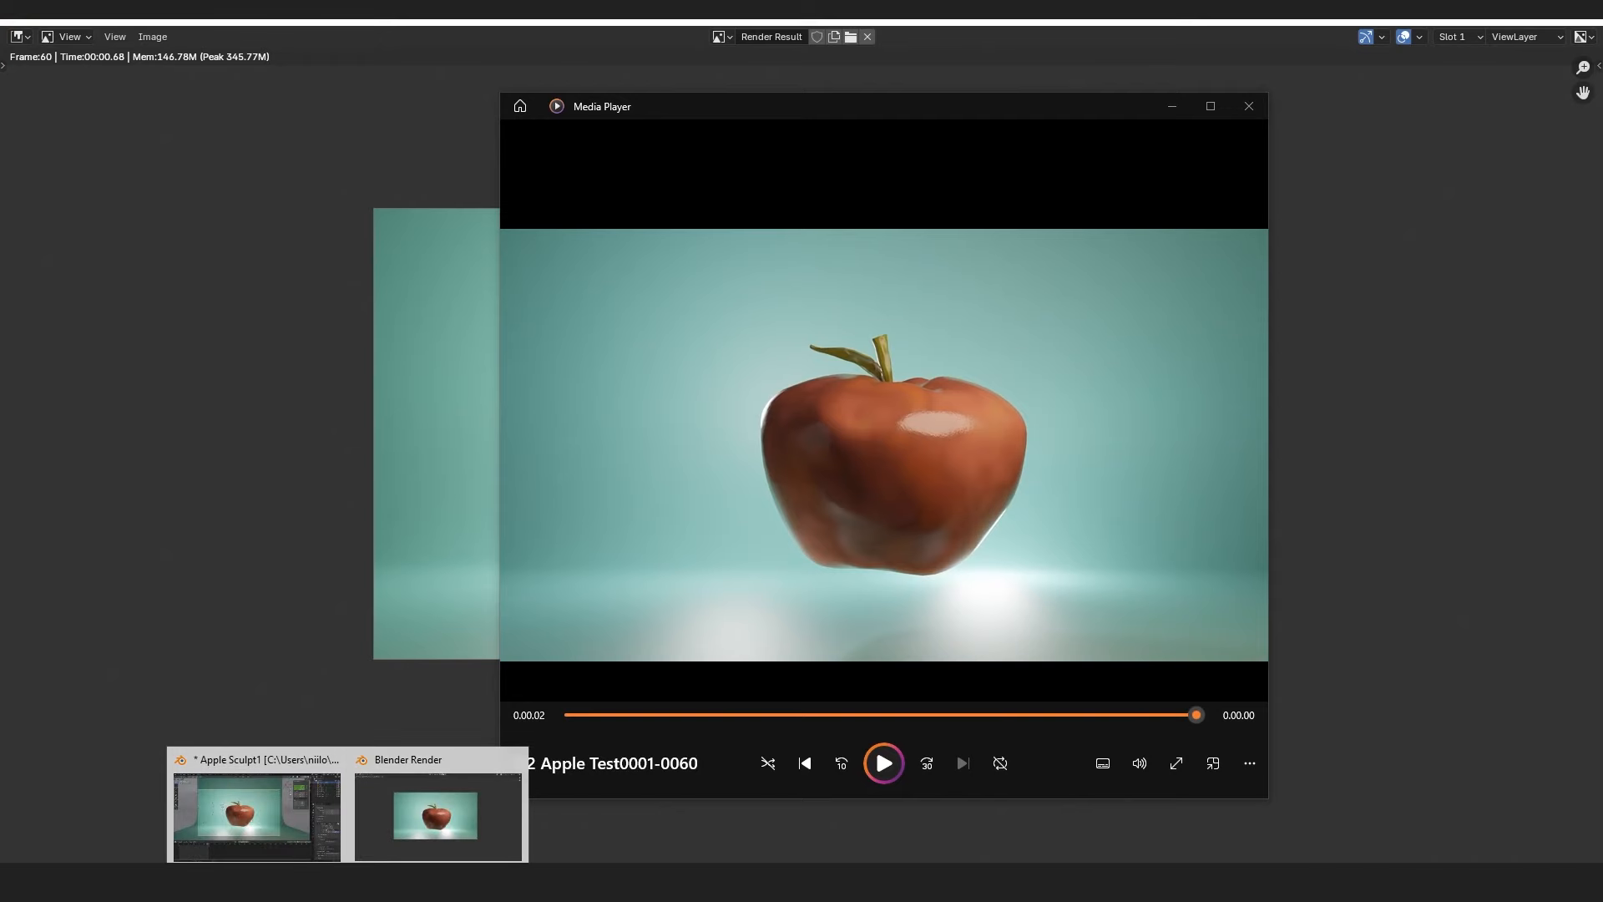
left_click_drag(869, 714, 1083, 715)
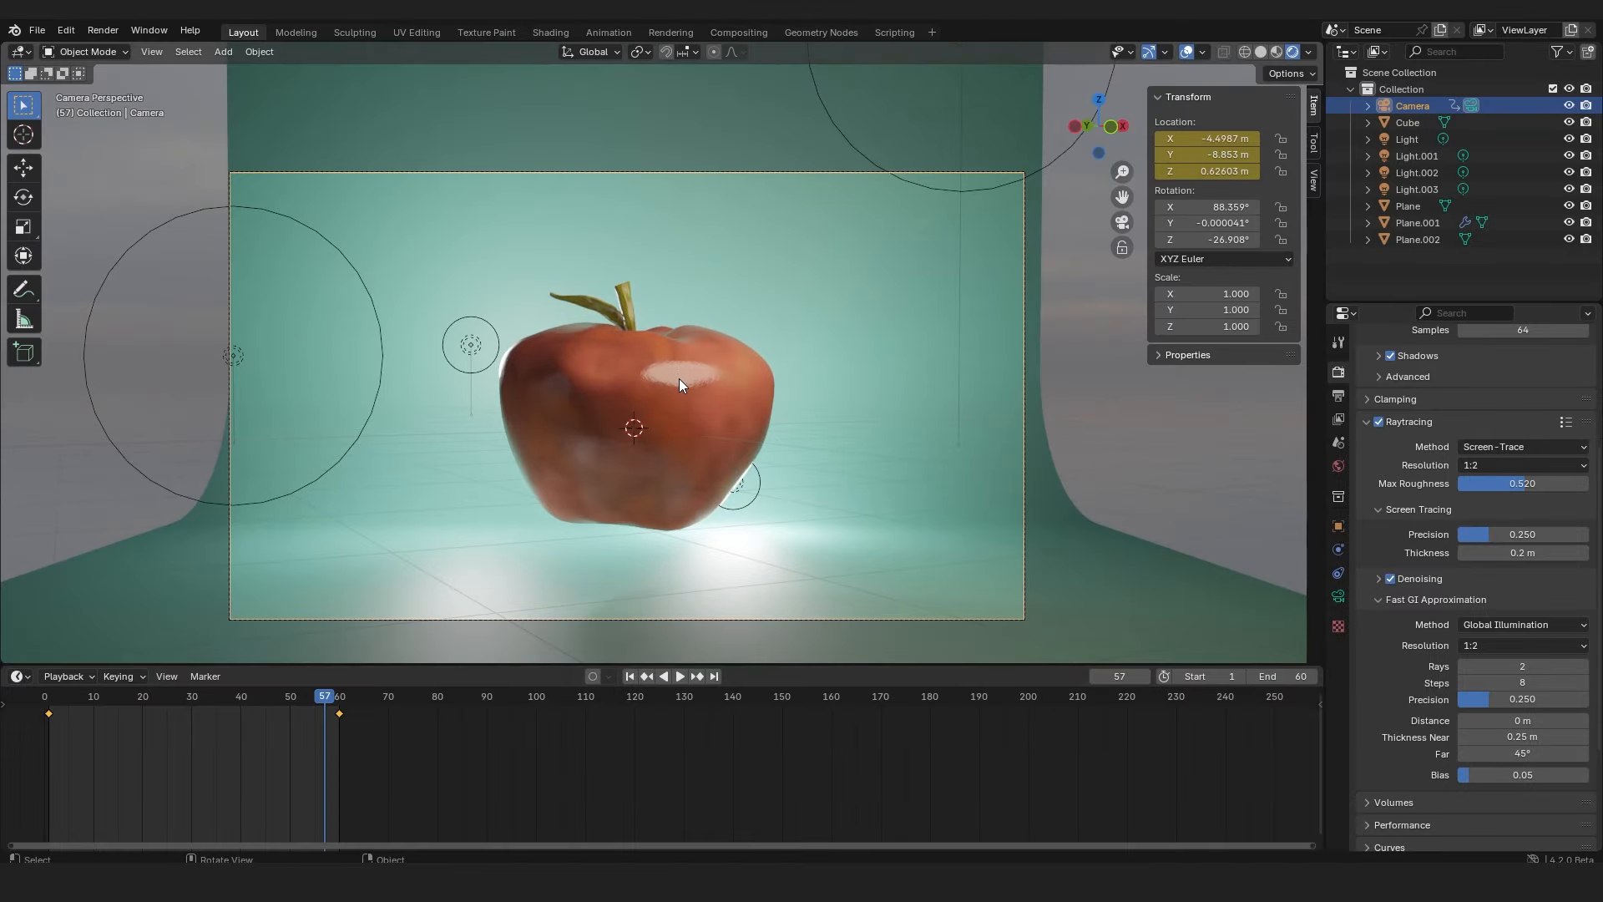
Examine the dark areas on the apple's lower half at near and far zoom in the camera view
scroll(679, 379, "down", 3)
scroll(719, 373, "up", 3)
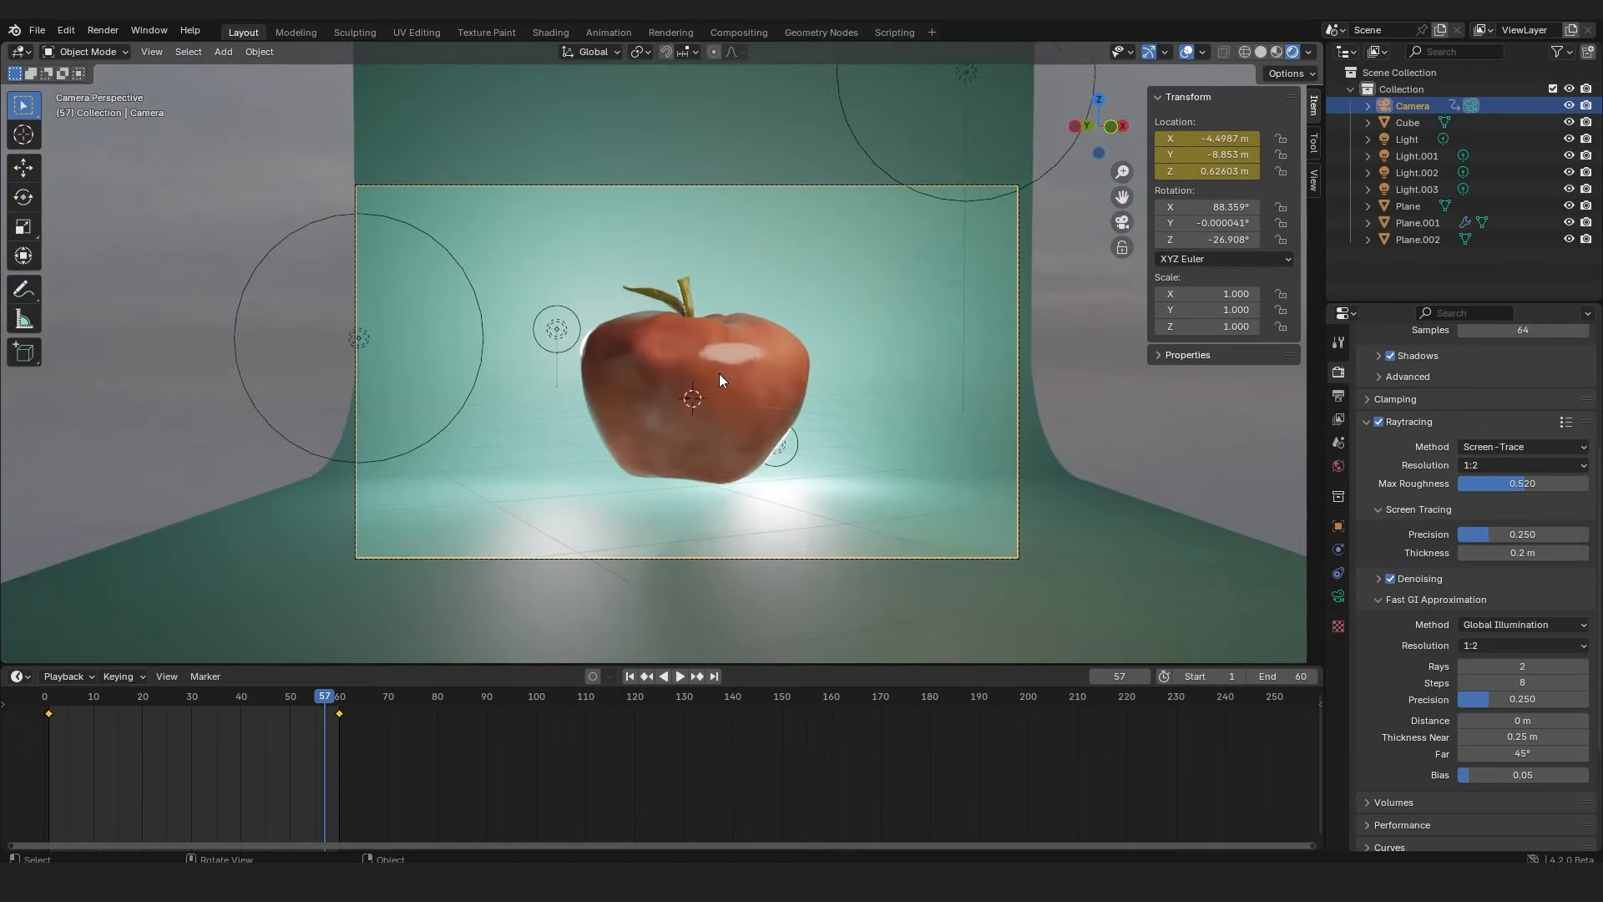
scroll(719, 373, "up", 3)
scroll(719, 373, "down", 2)
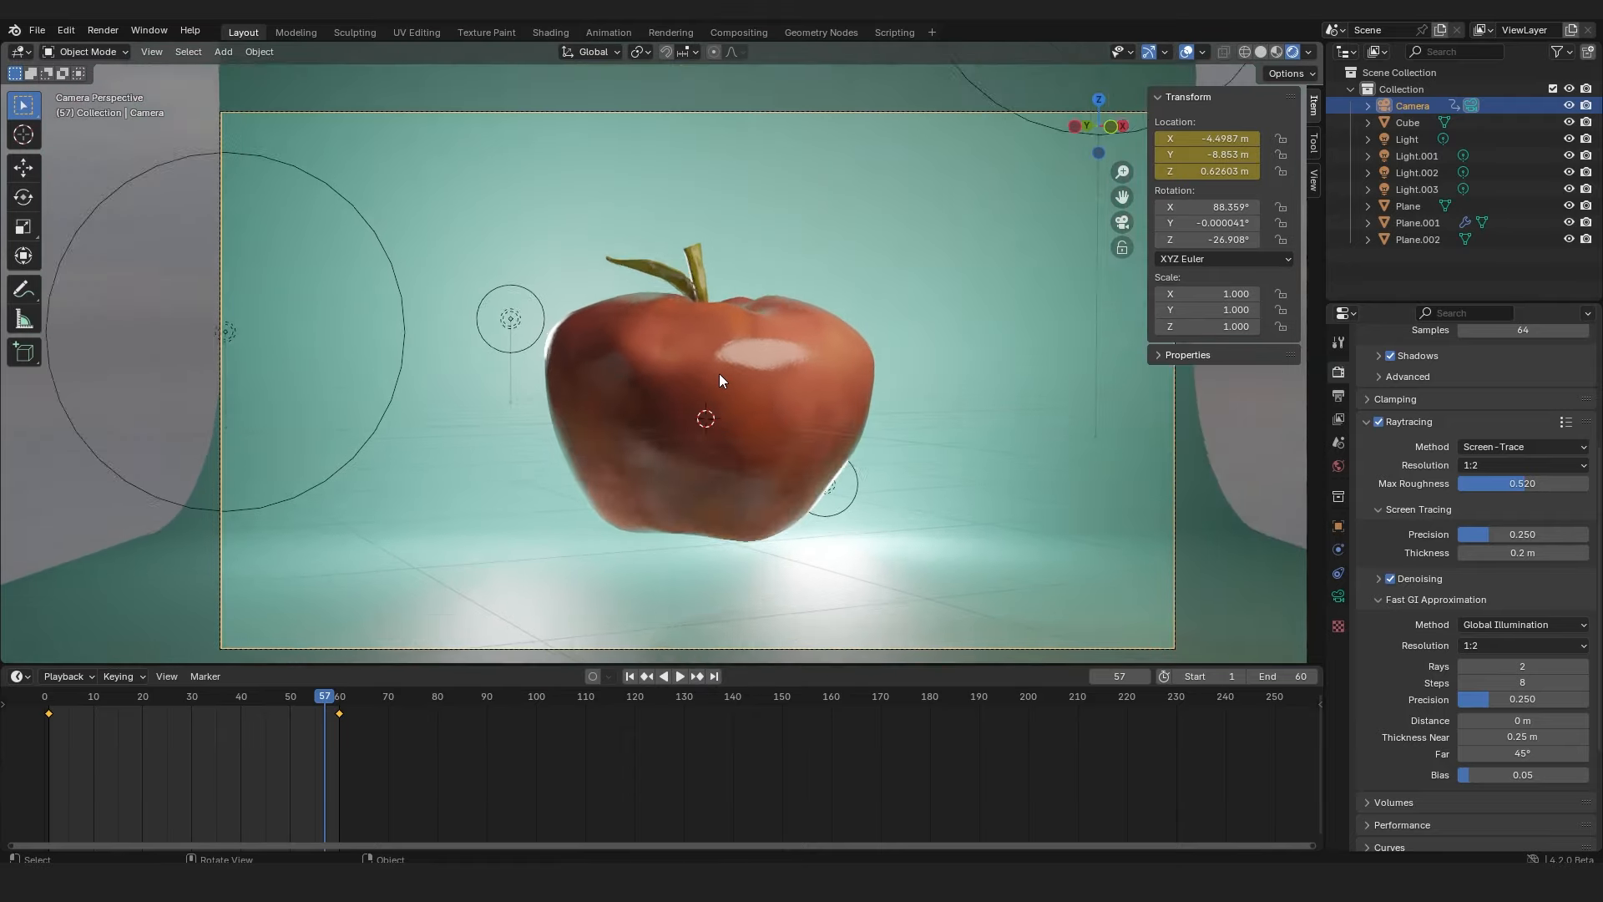
scroll(719, 373, "up", 1)
scroll(718, 373, "up", 1)
scroll(698, 359, "up", 2)
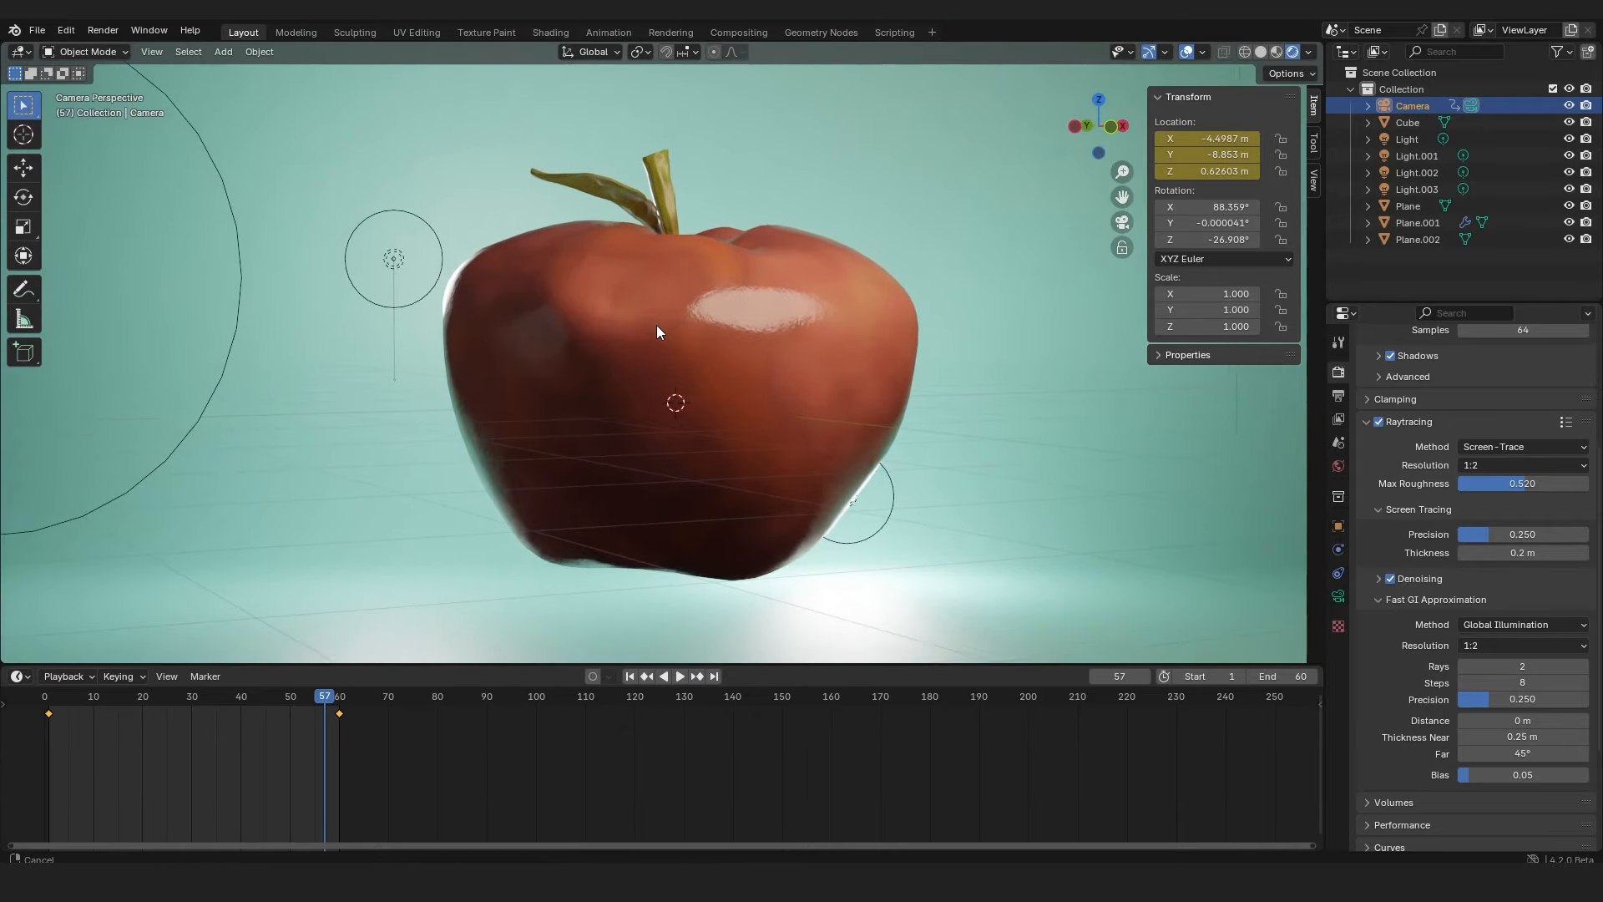
scroll(652, 325, "down", 1)
scroll(652, 325, "up", 1)
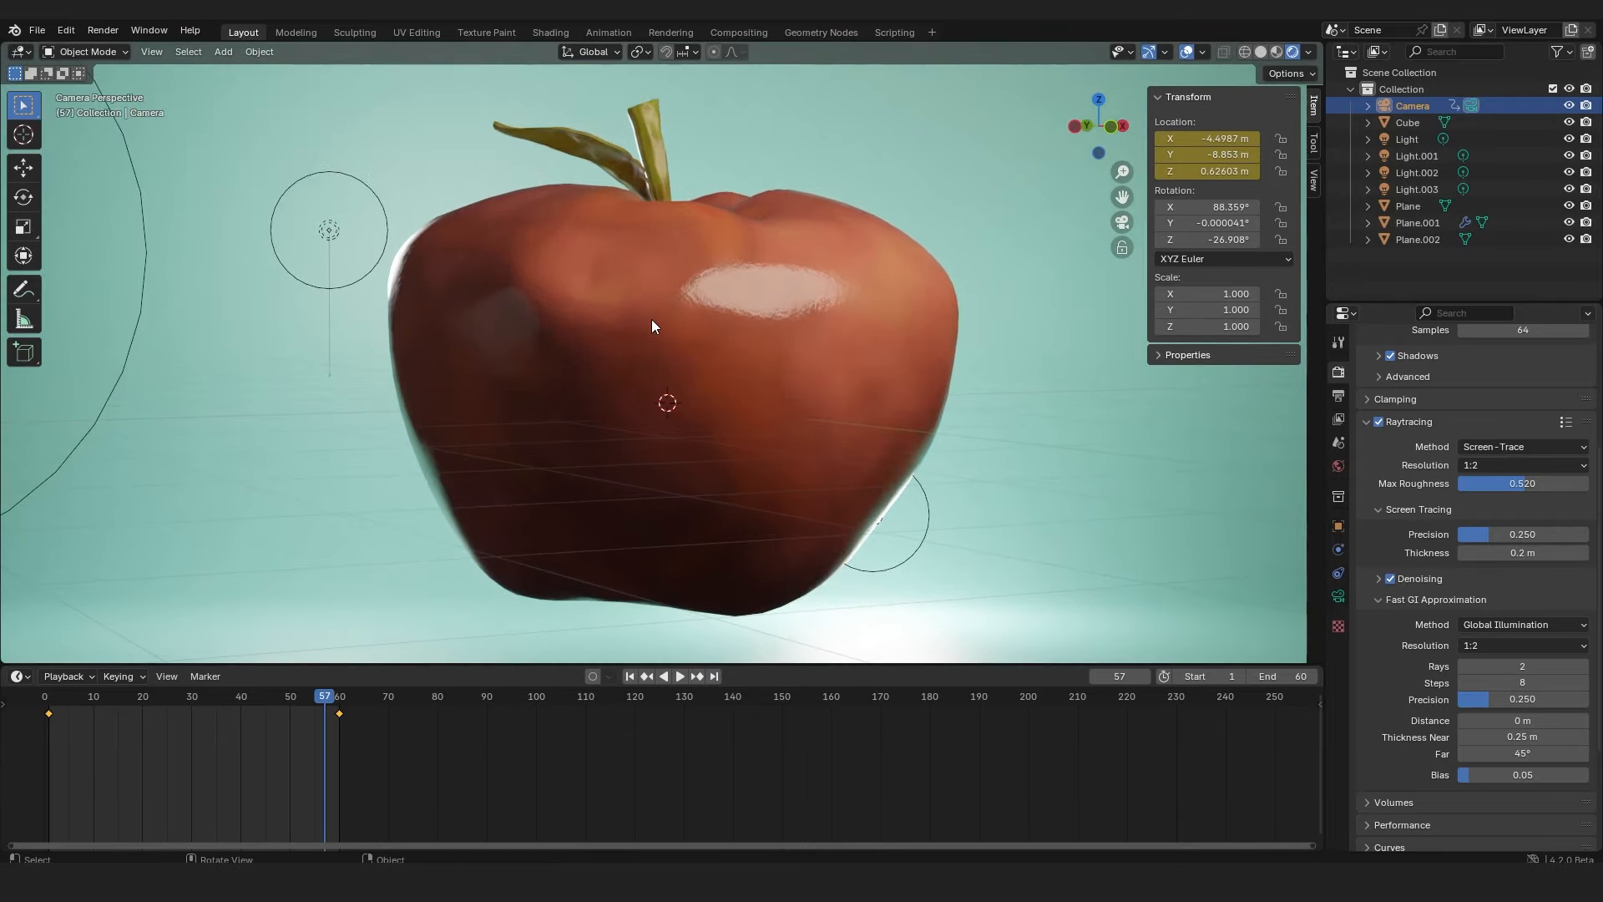
Undo the last change to the shadow rays and view the apple outside the camera view
scroll(1408, 603, "up", 5)
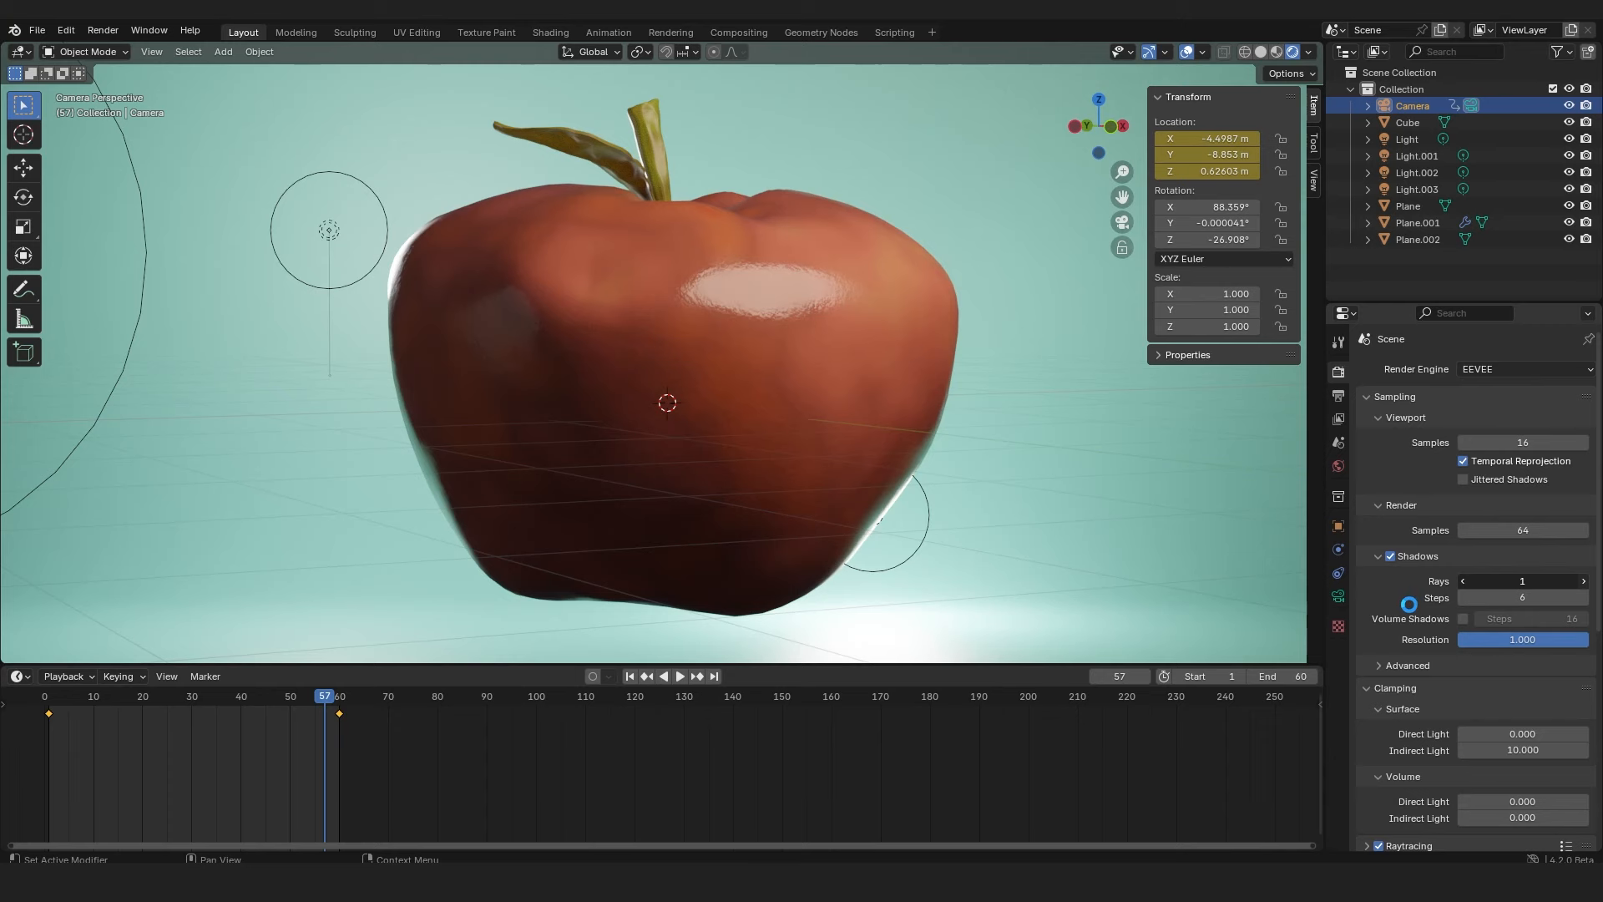
left_click_drag(1409, 602, 1409, 604)
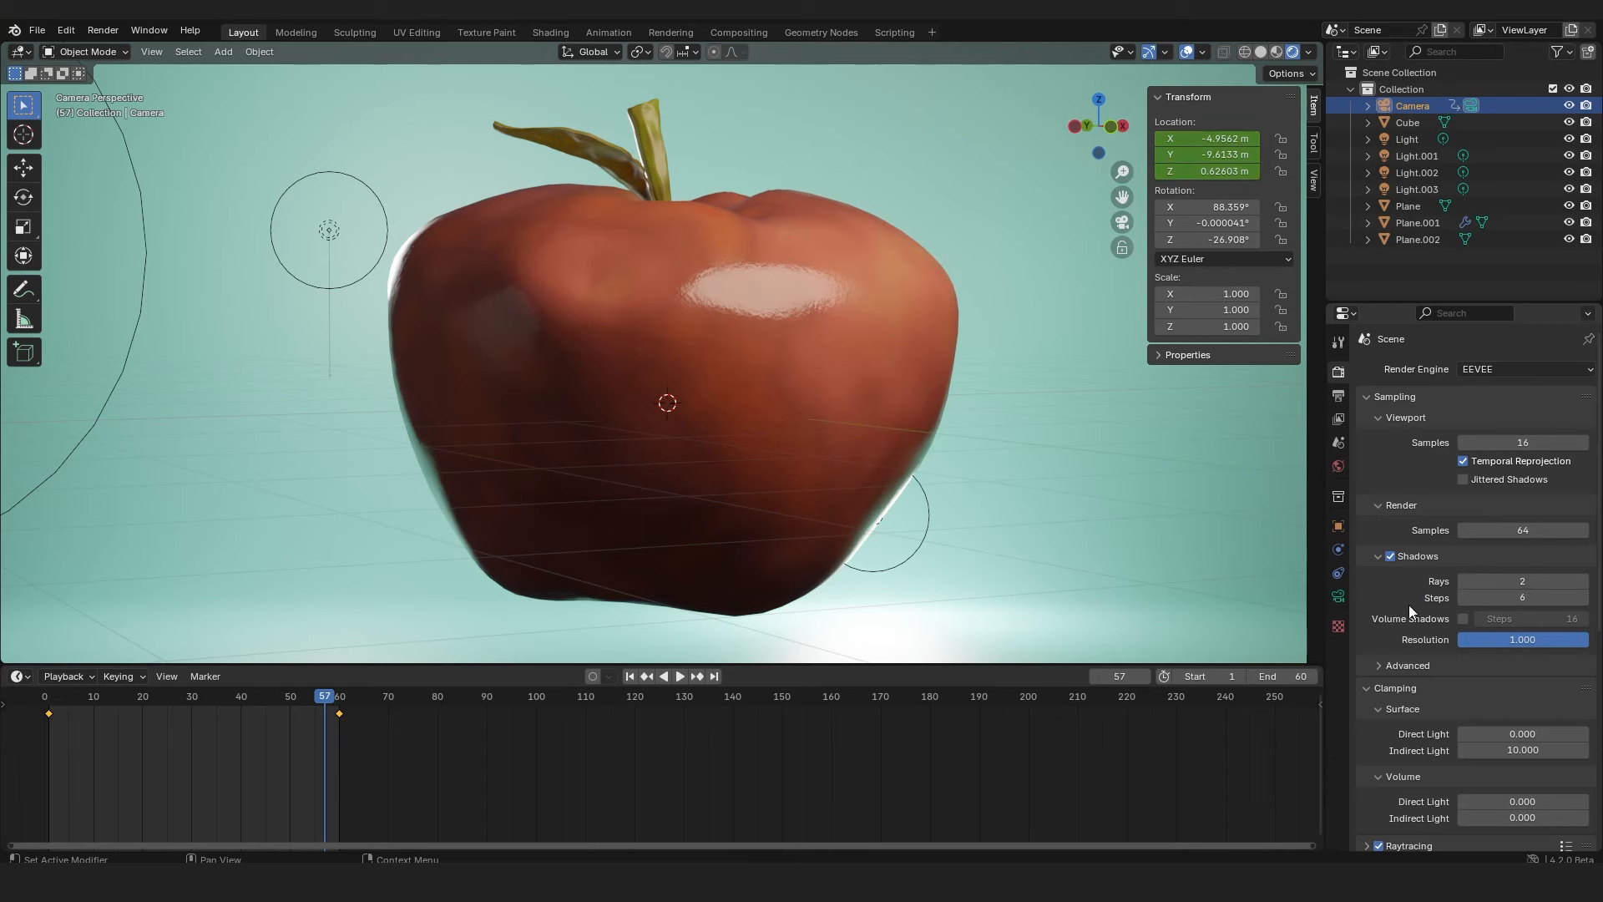
key("ctrl+z")
key("KP_0")
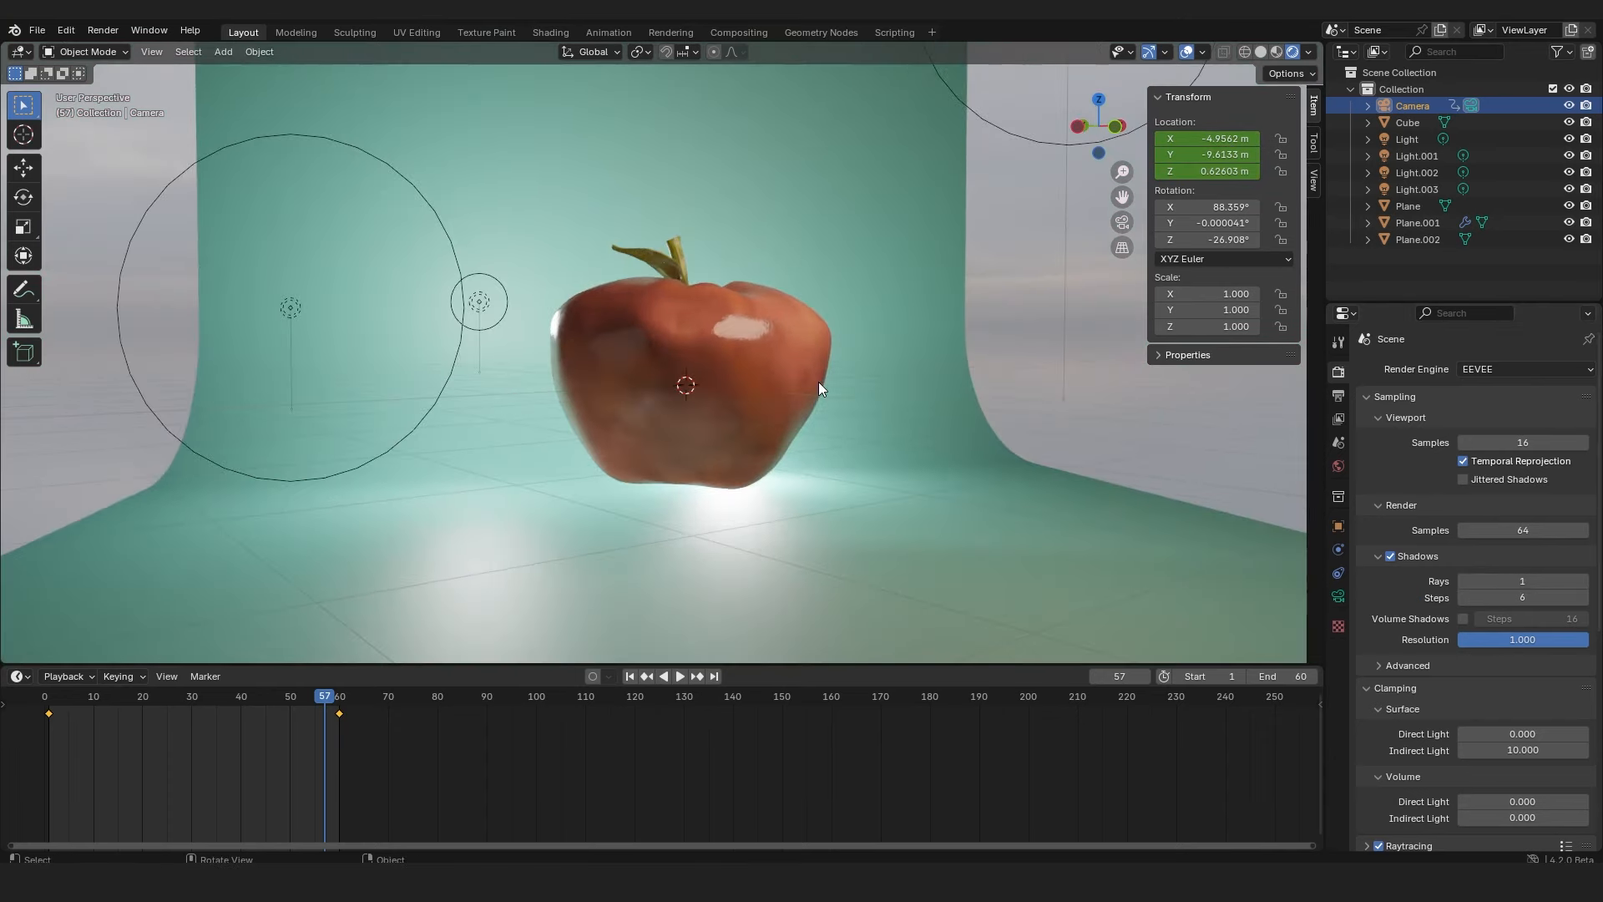
middle_click_drag(818, 382, 724, 376)
scroll(725, 376, "up", 3)
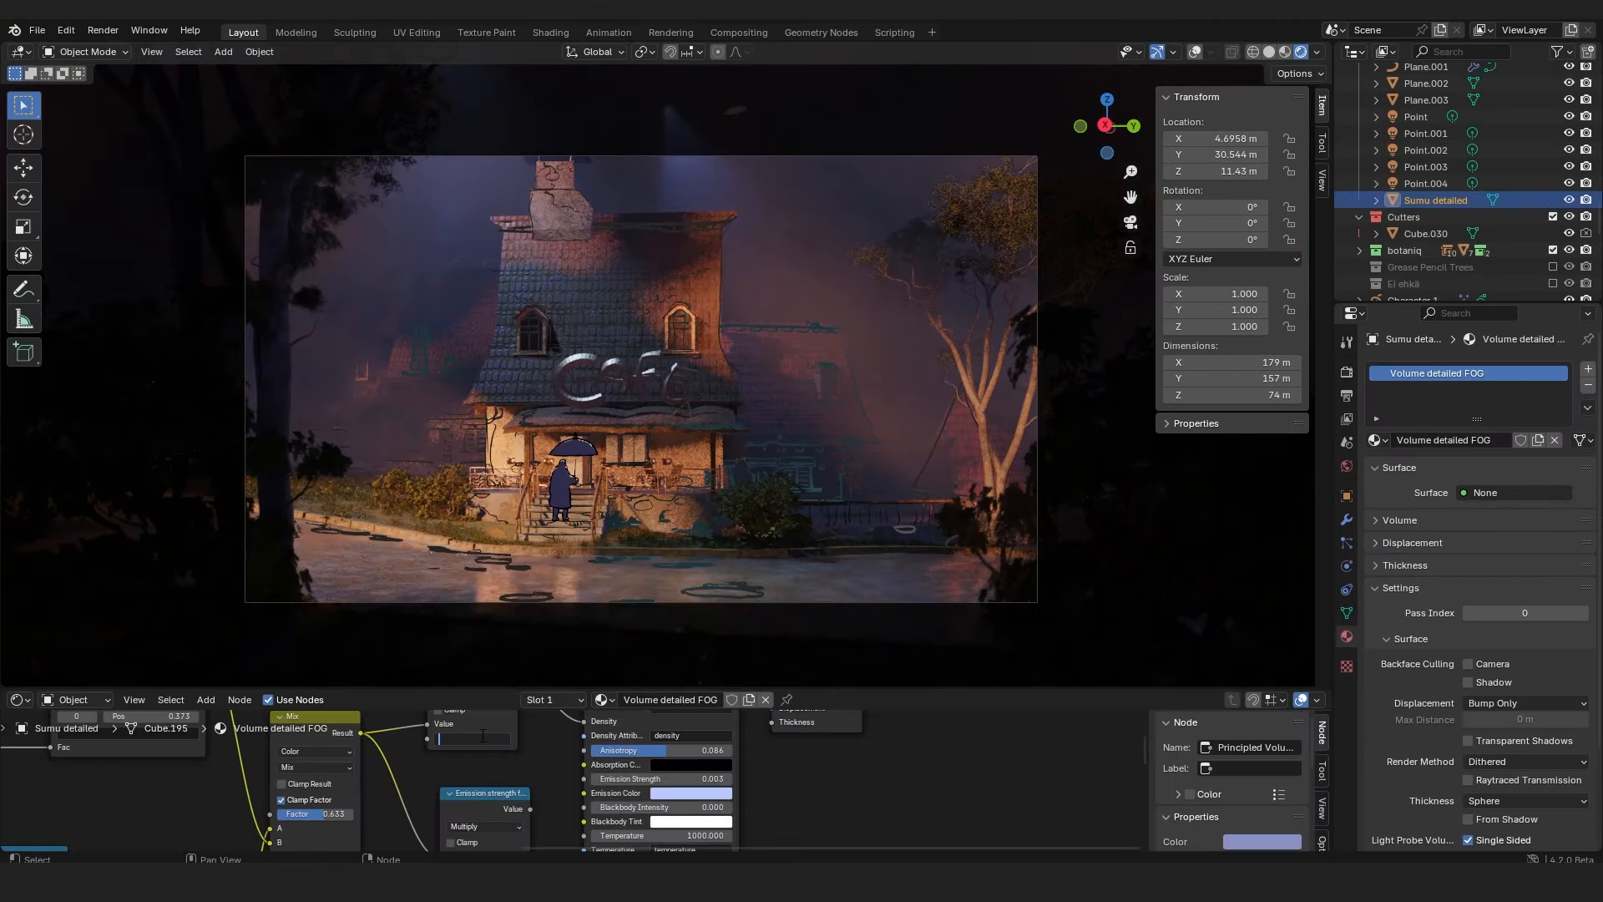
Set the value of the math node above the emission strength node to 0.3 in the Volume detailed FOG material
type(".3")
key("Return")
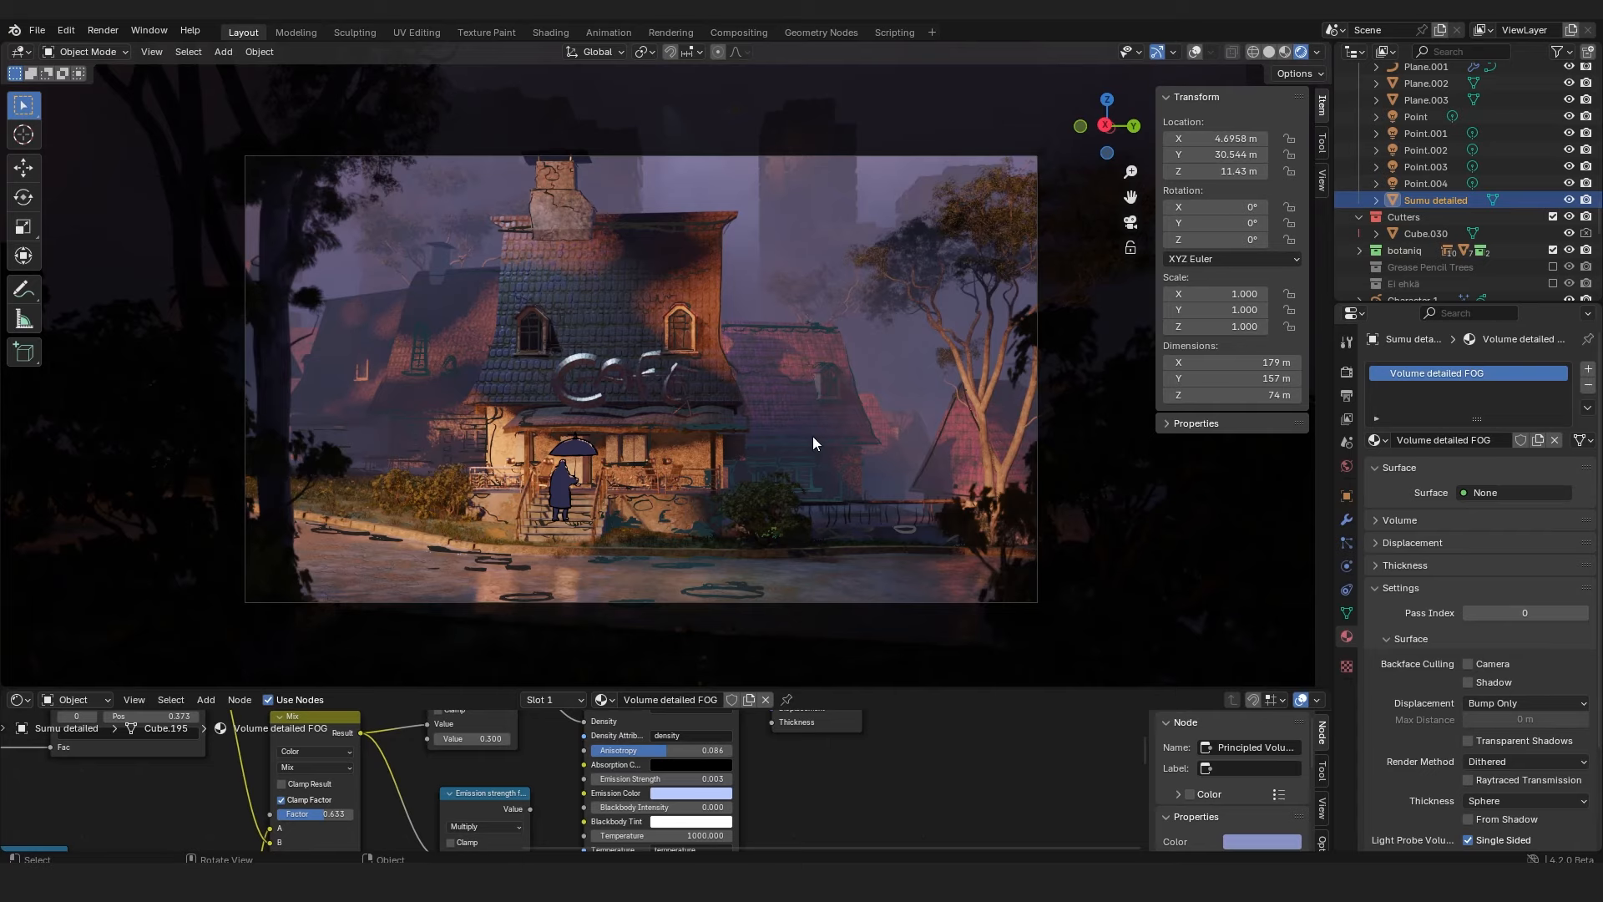
scroll(755, 441, "down", 3)
scroll(755, 439, "up", 6)
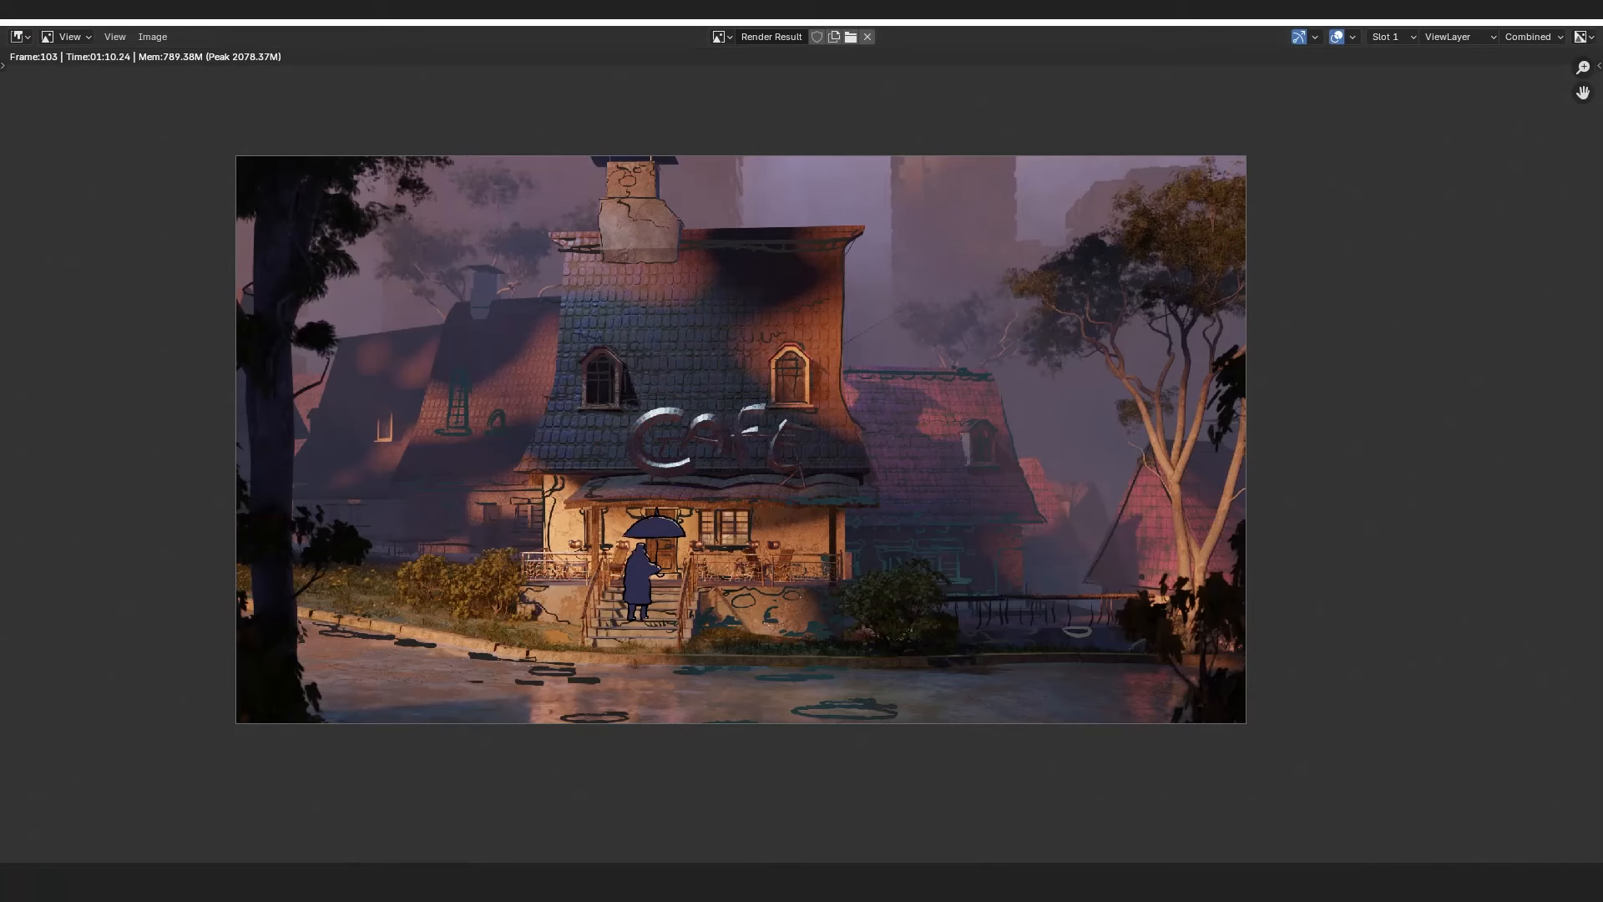
Switch to the café scene in Blender 4.0 and lower the position of the Color Ramp's black stop in Material.001
mouse_move(347, 883)
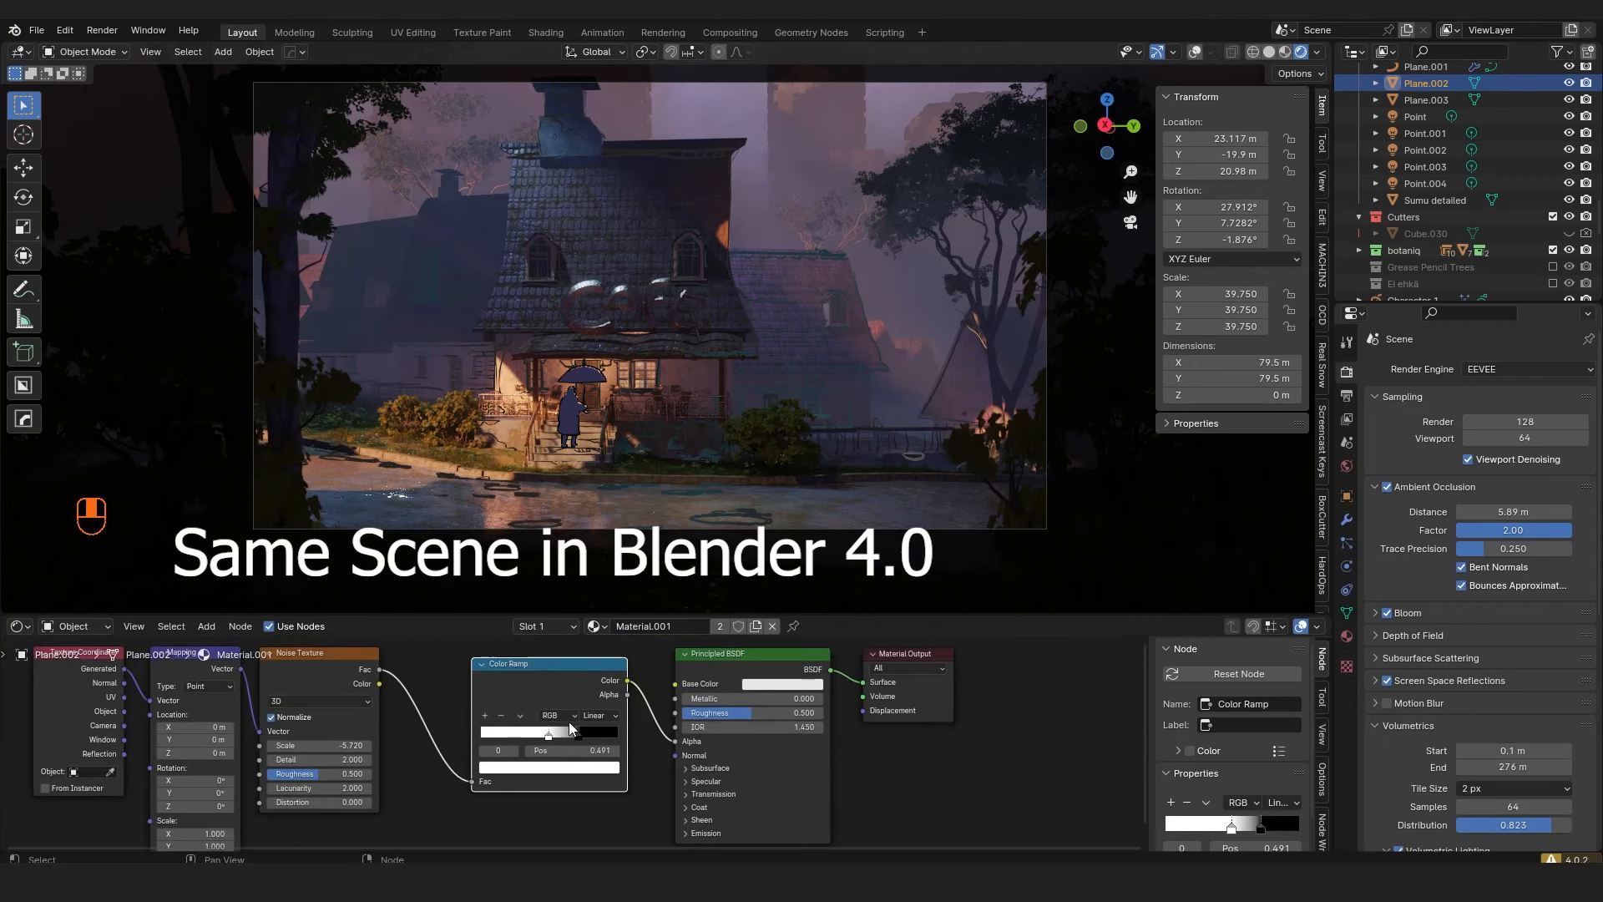
left_click(564, 470)
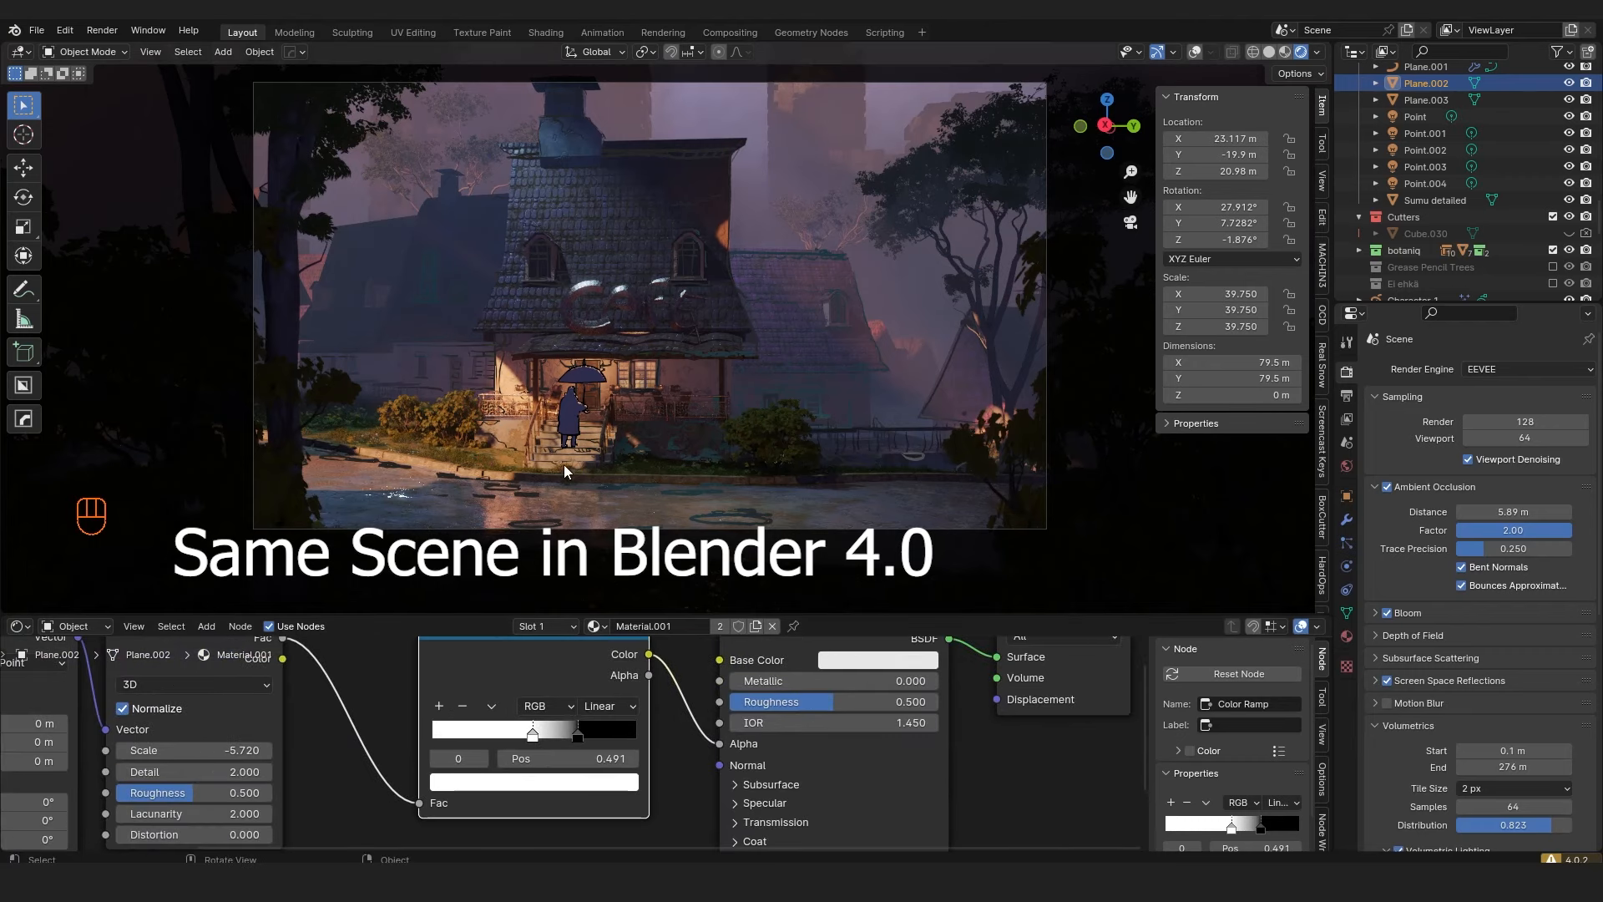
left_click(568, 732)
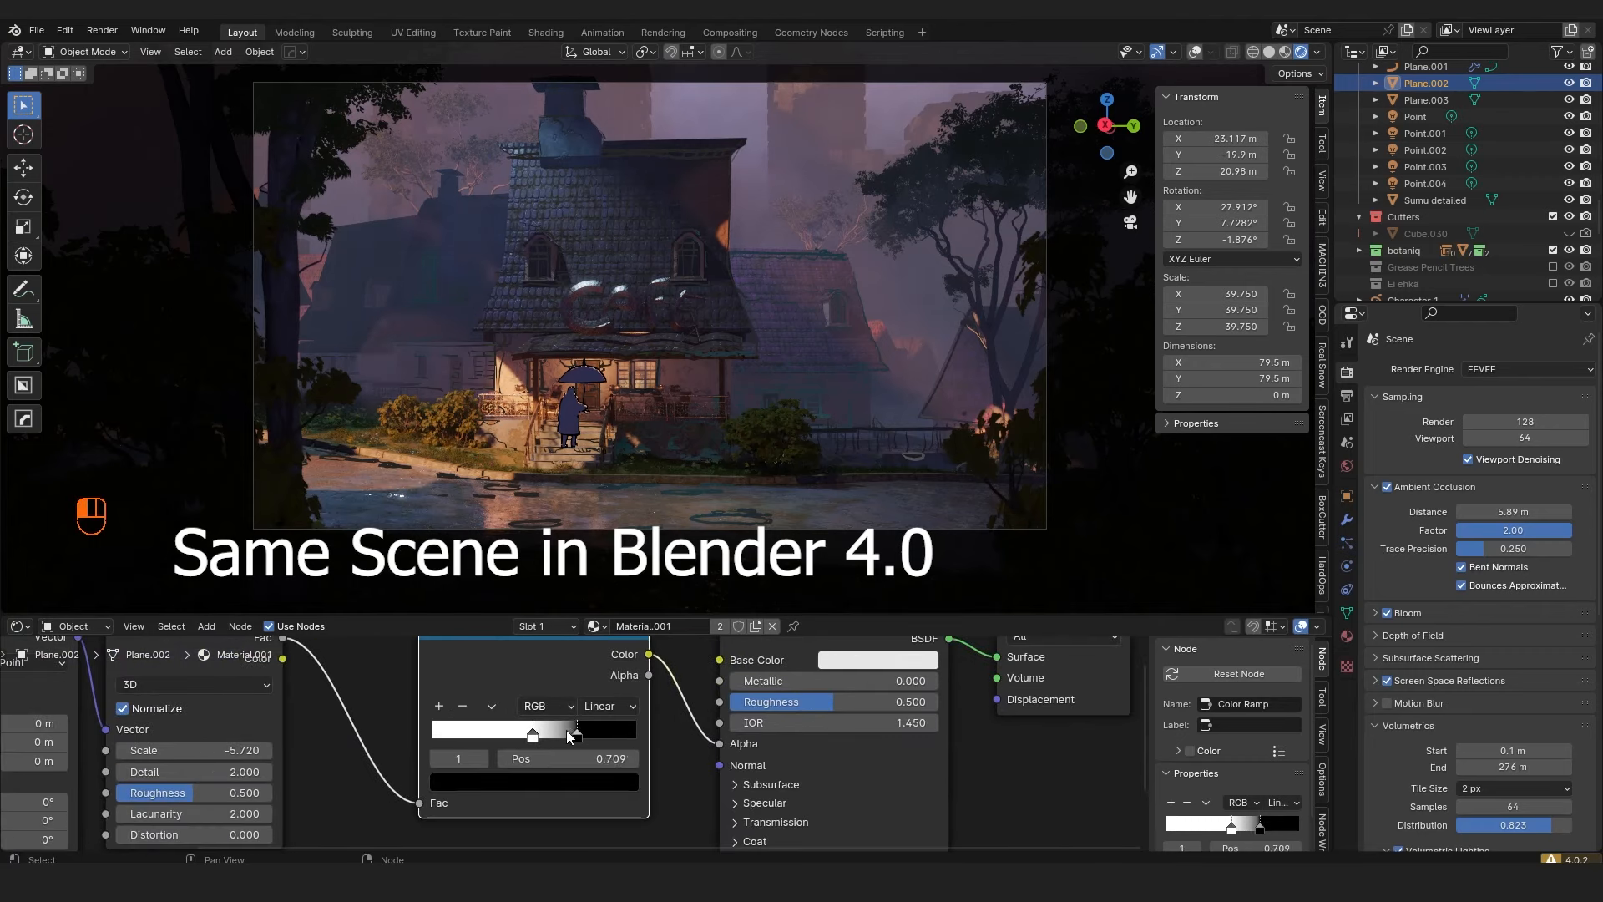
left_click_drag(568, 735, 519, 739)
left_click(513, 740)
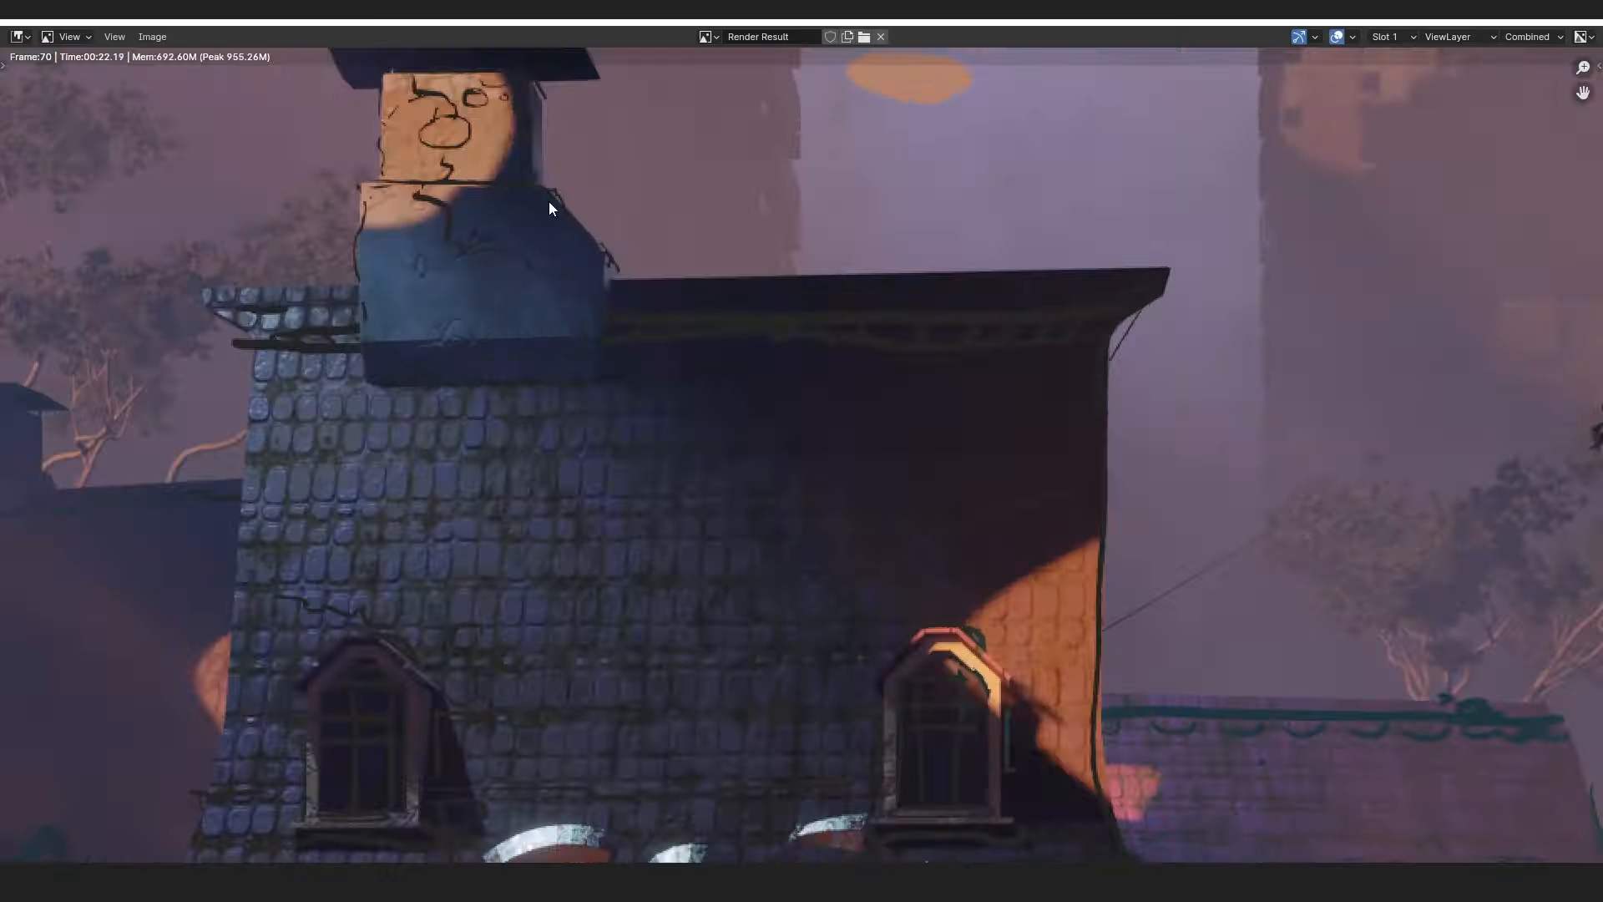
Examine the café render of frame 70 both close up and as a whole, and close the render view
scroll(788, 394, "down", 7)
scroll(760, 303, "up", 3)
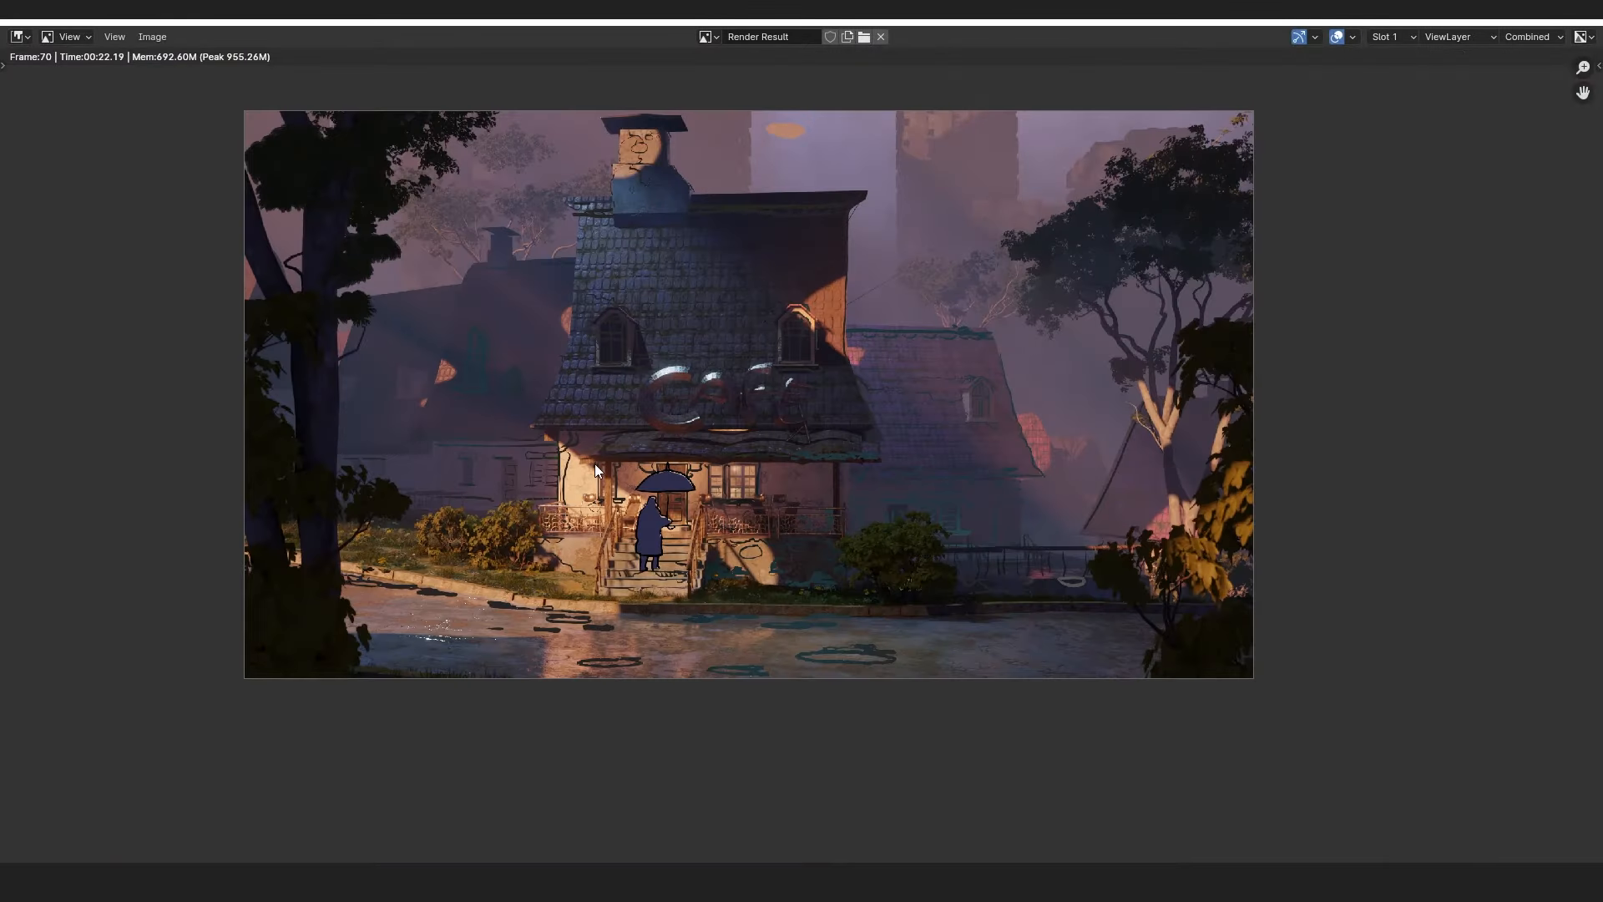
middle_click_drag(624, 459, 617, 492)
scroll(773, 470, "up", 2)
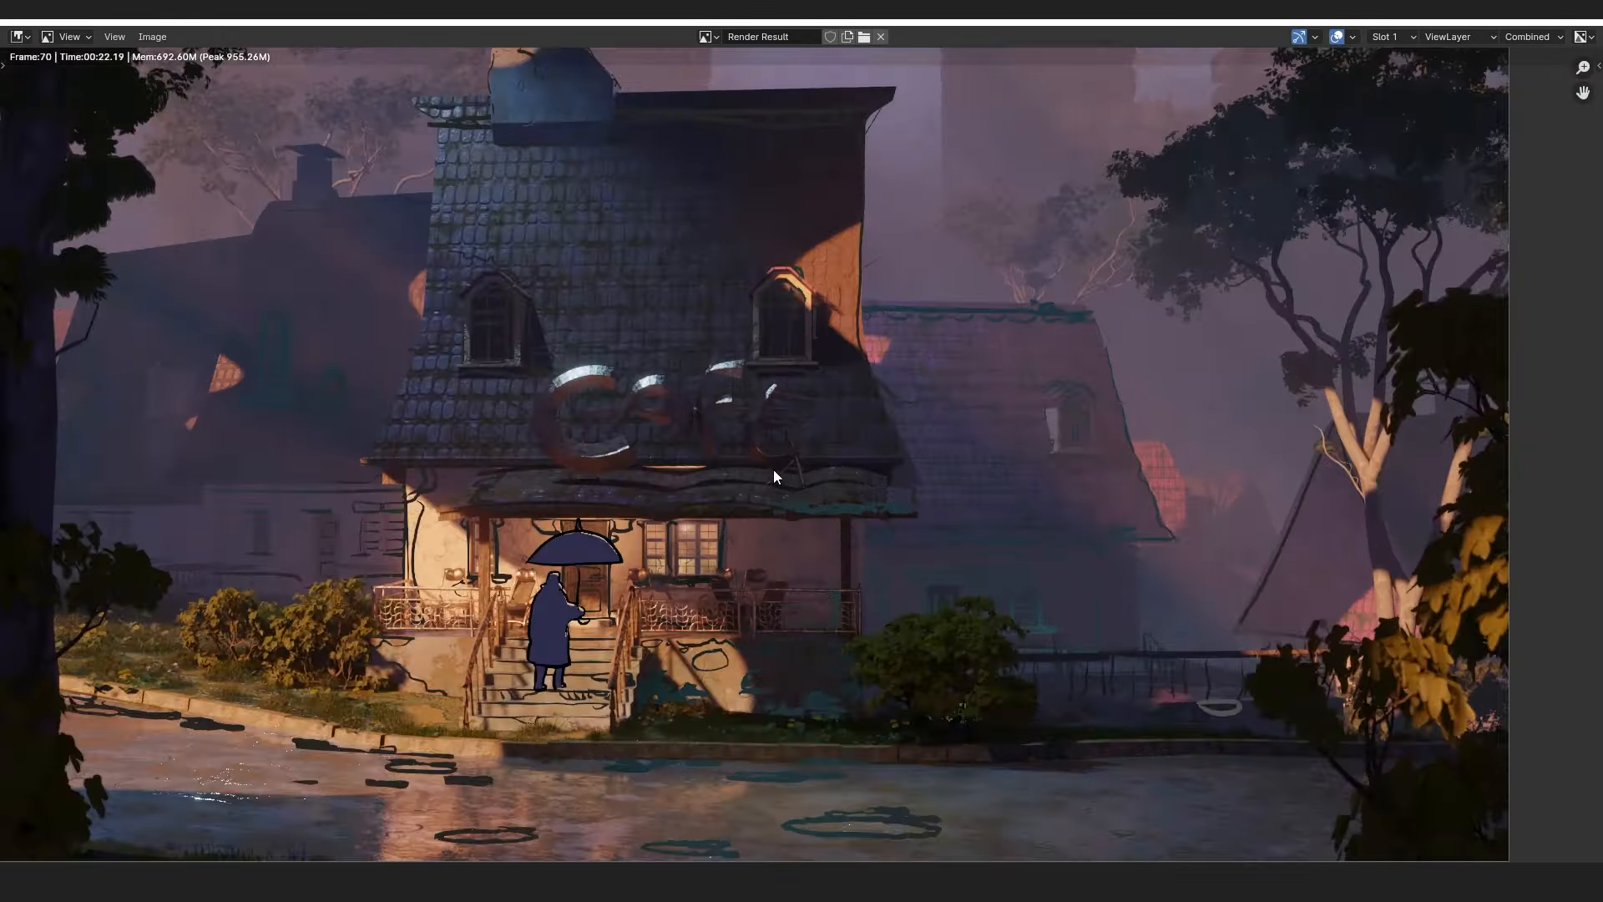
scroll(753, 450, "down", 2)
middle_click_drag(754, 445, 748, 461)
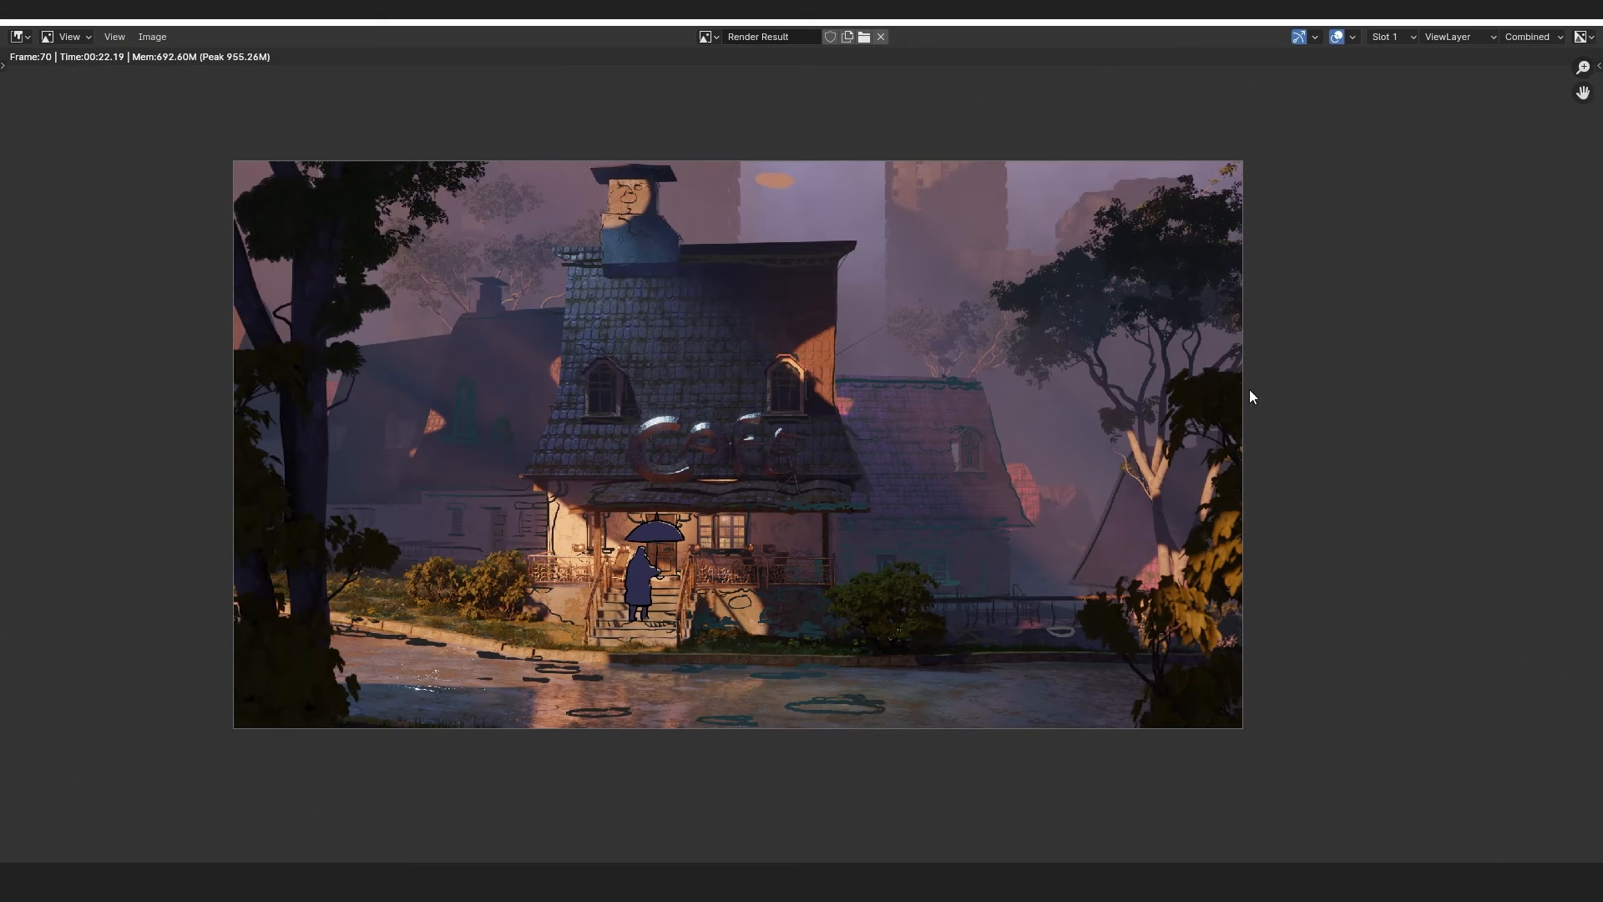
key("Escape")
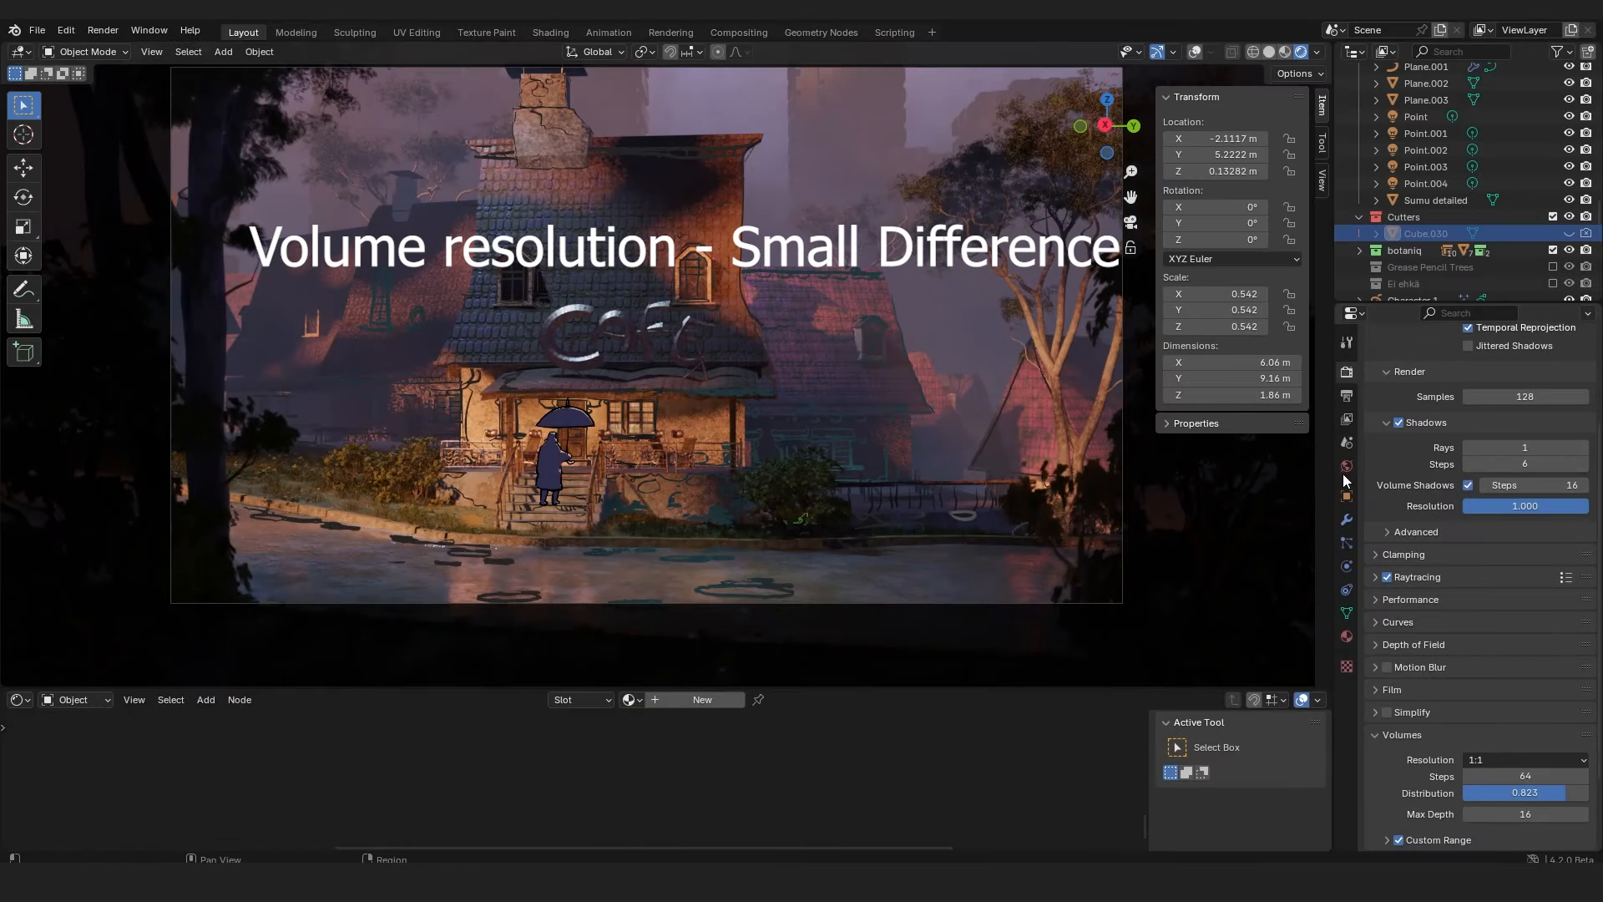
Examine the café scene's rendered image of frame 103 in Blender 4.2, both close up and as a whole
scroll(1517, 445, "up", 3)
scroll(1516, 442, "up", 1)
left_click_drag(1528, 530, 1490, 529)
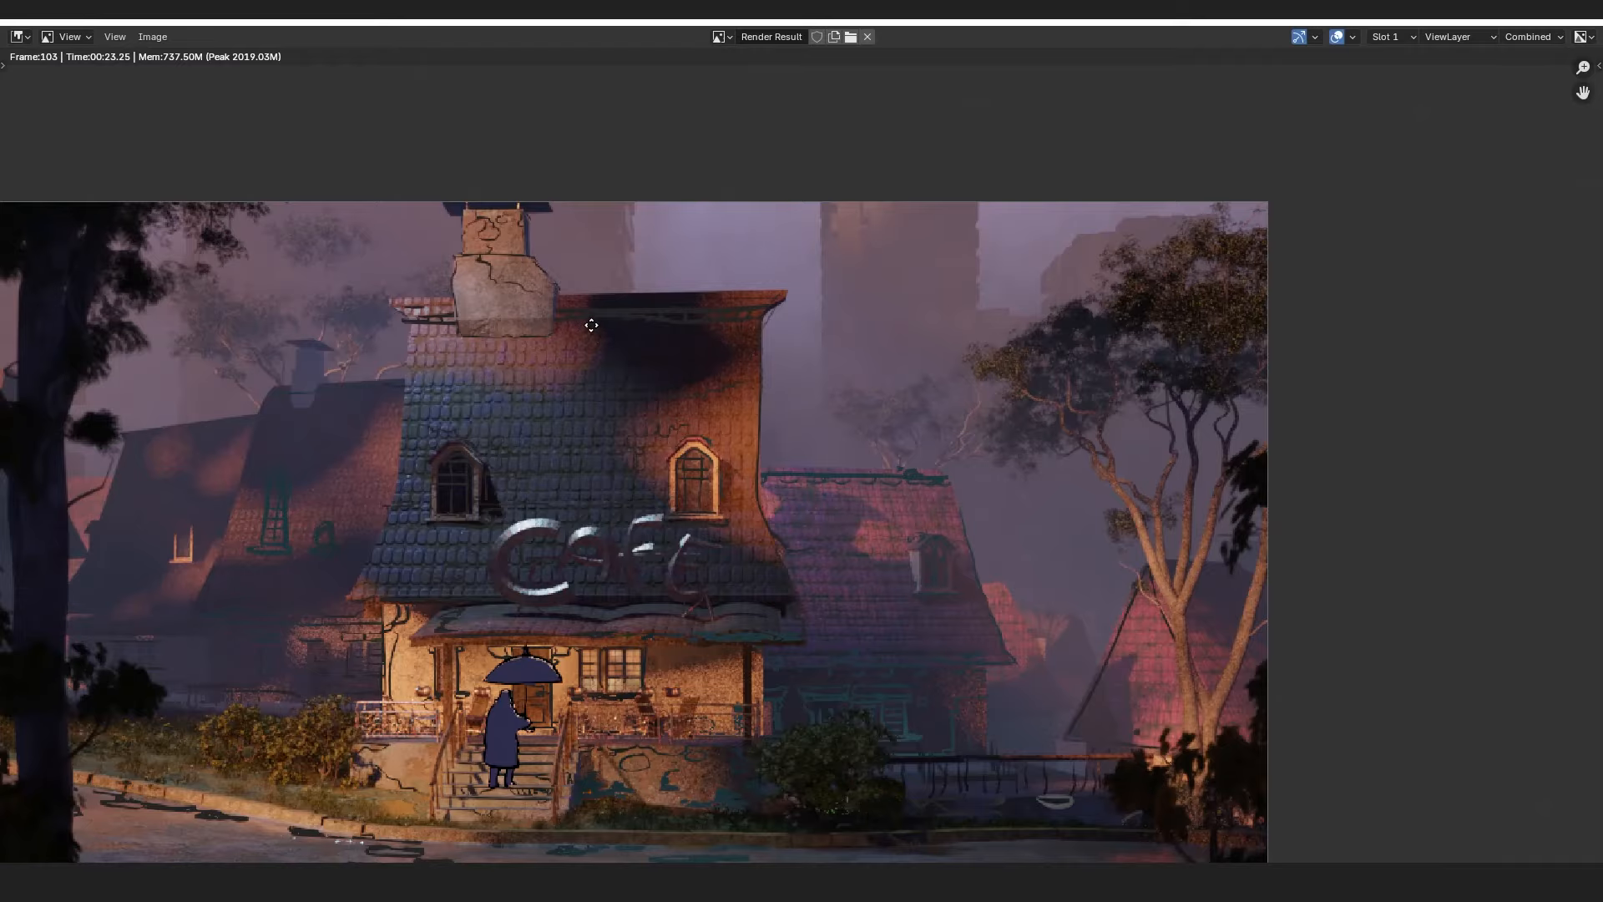
scroll(623, 274, "up", 5)
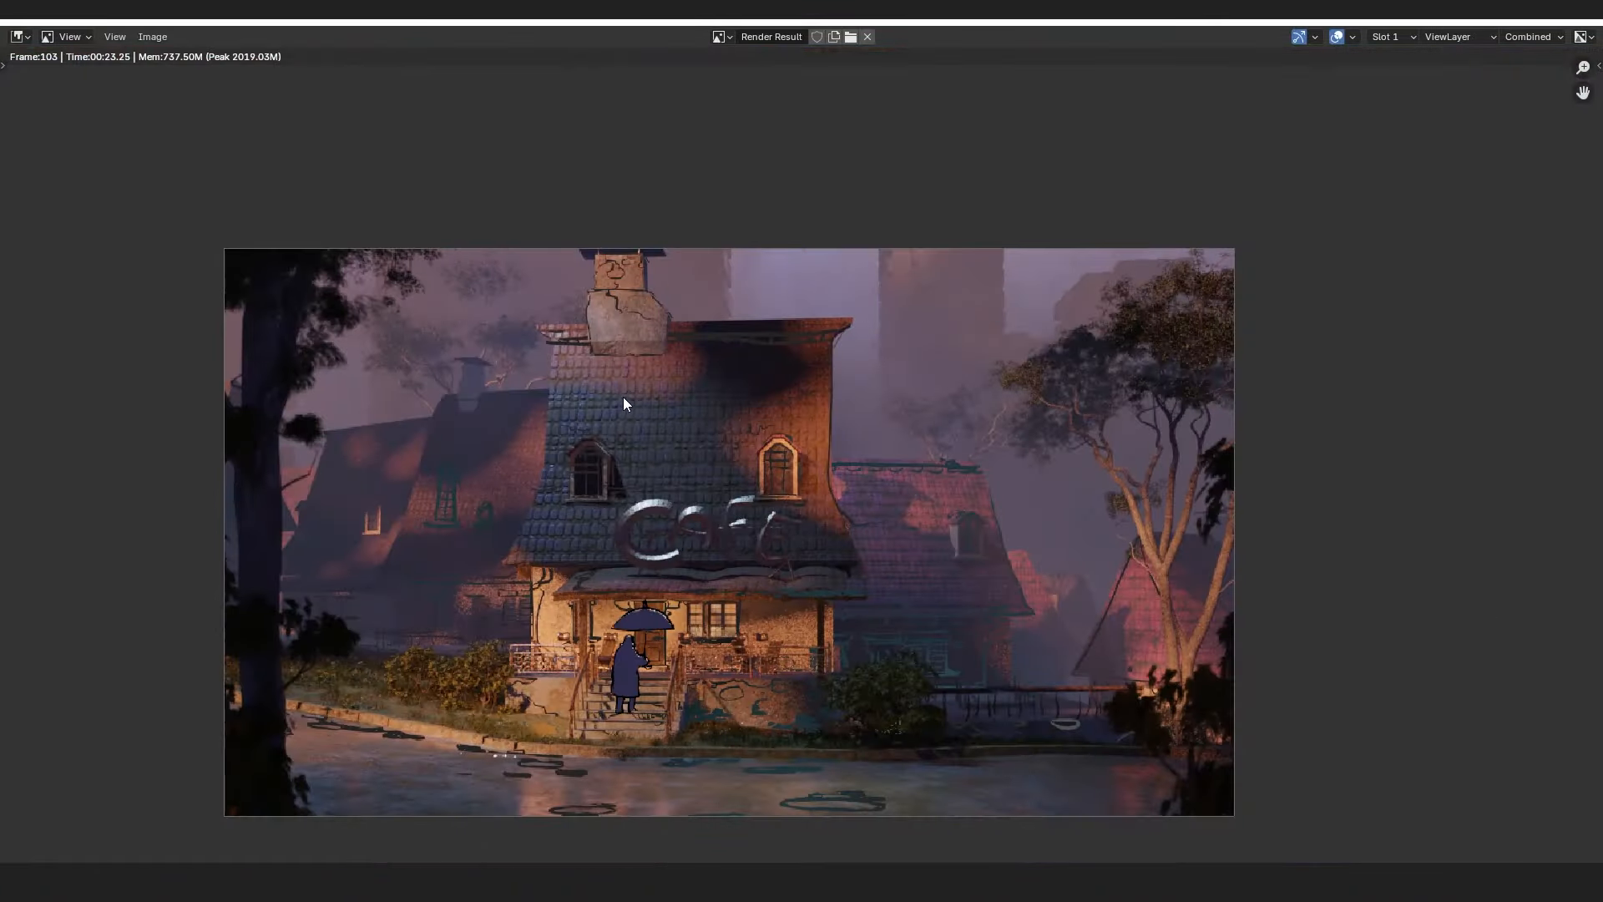
scroll(623, 397, "up", 3)
Set the café scene's render resolution percentage to 150%
left_click(1489, 426)
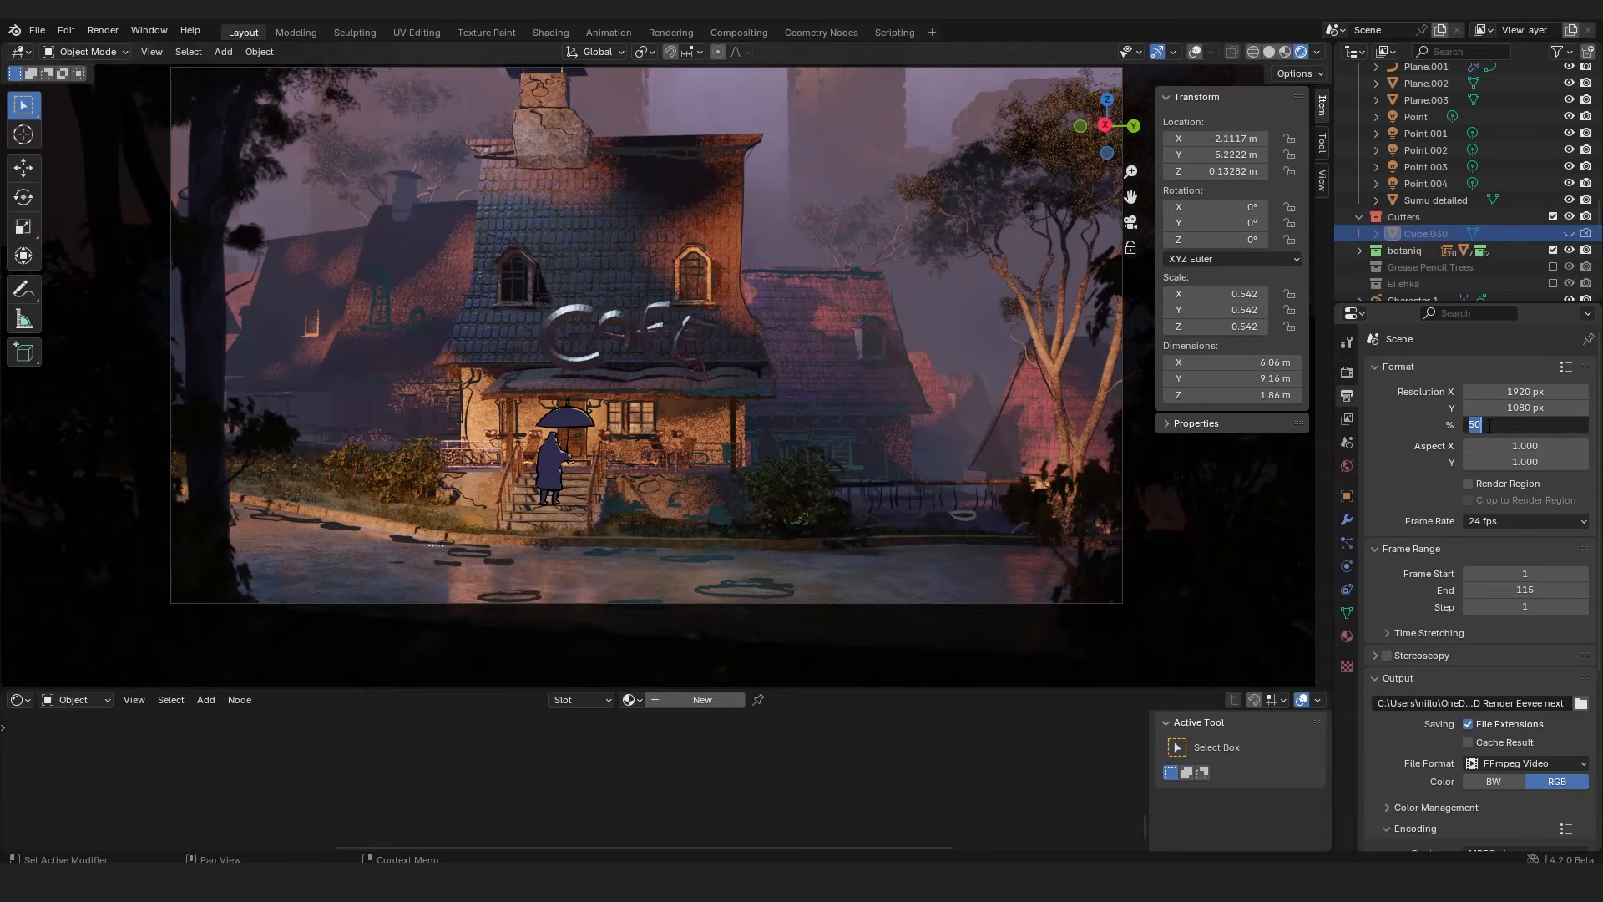
type("150")
key("Return")
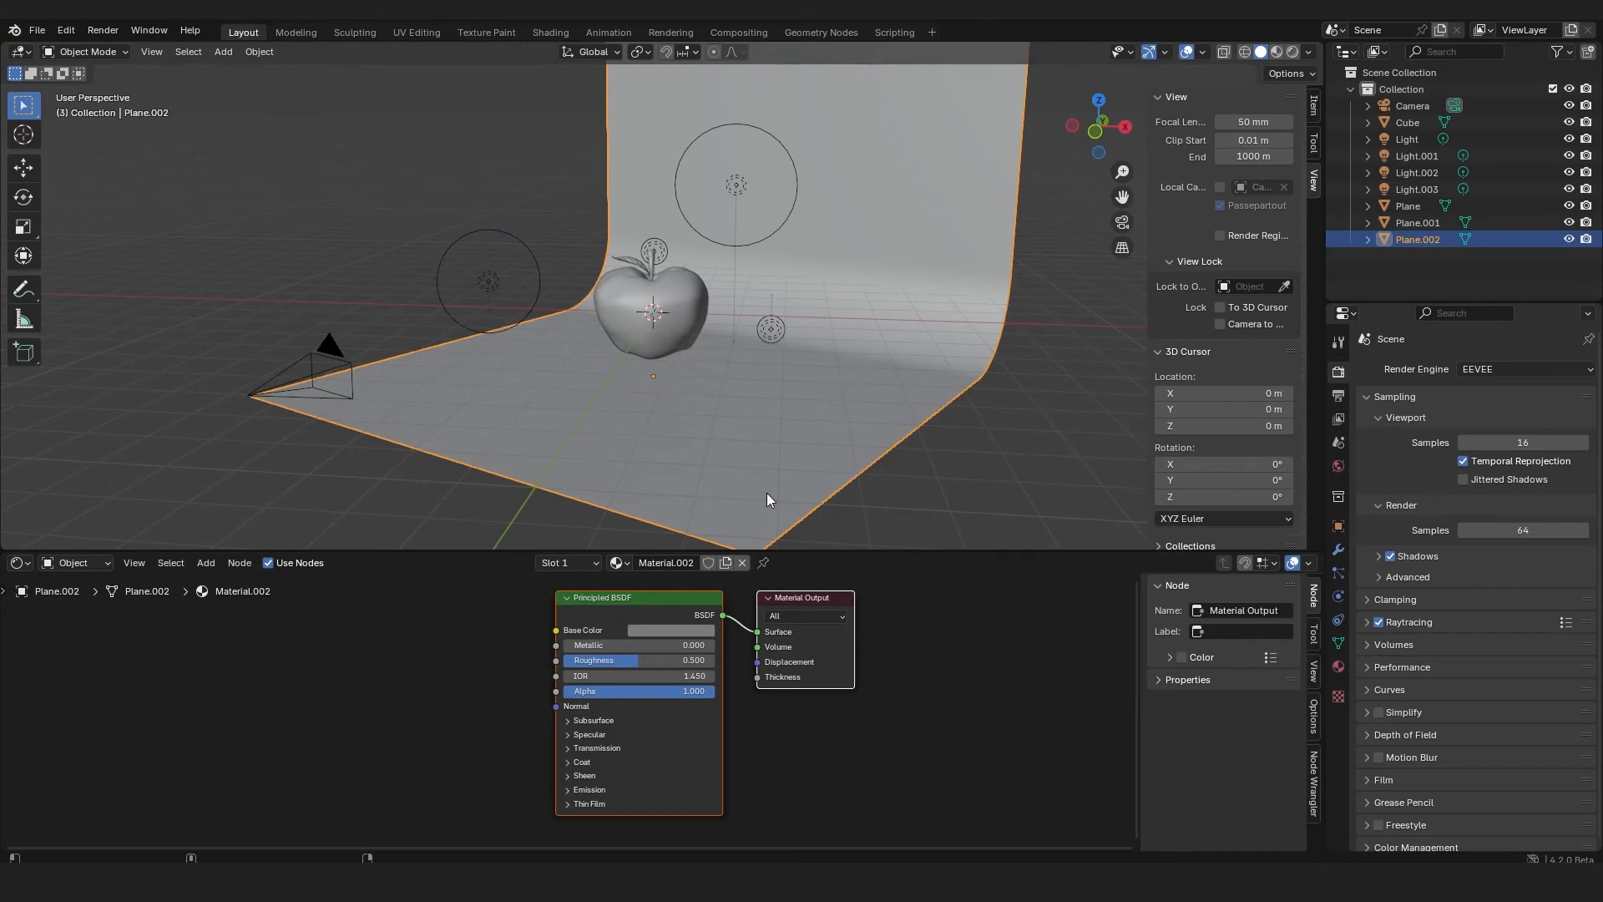
Delete the four point lights around the apple: Light, Light.001, Light.002 and Light.003
middle_click_drag(766, 492, 805, 428)
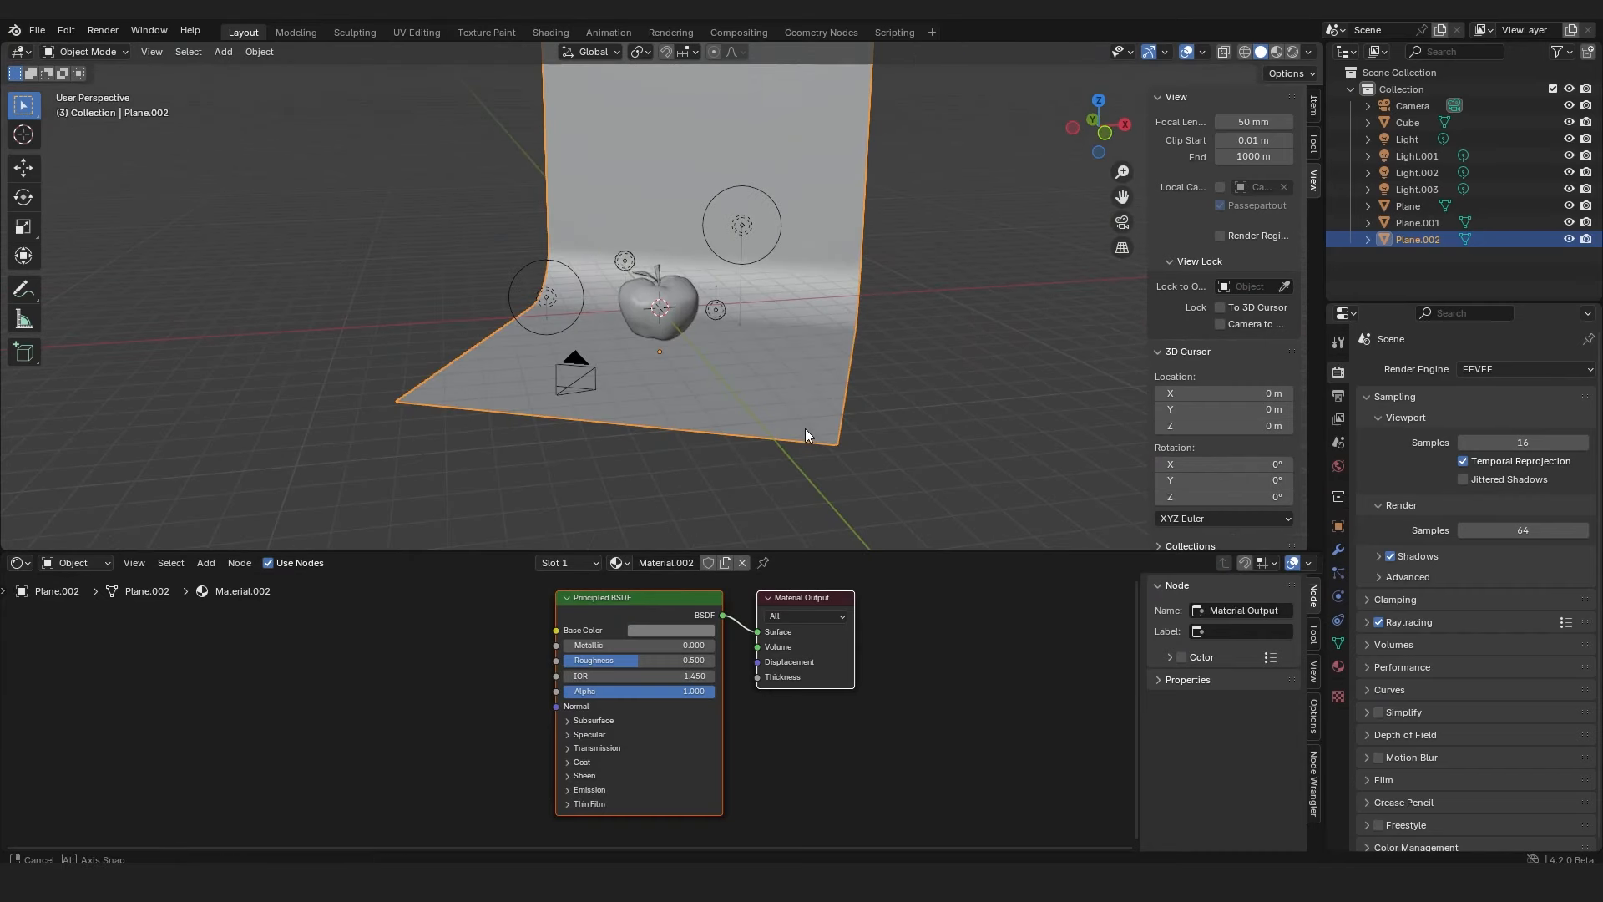
left_click(735, 225)
key("Delete")
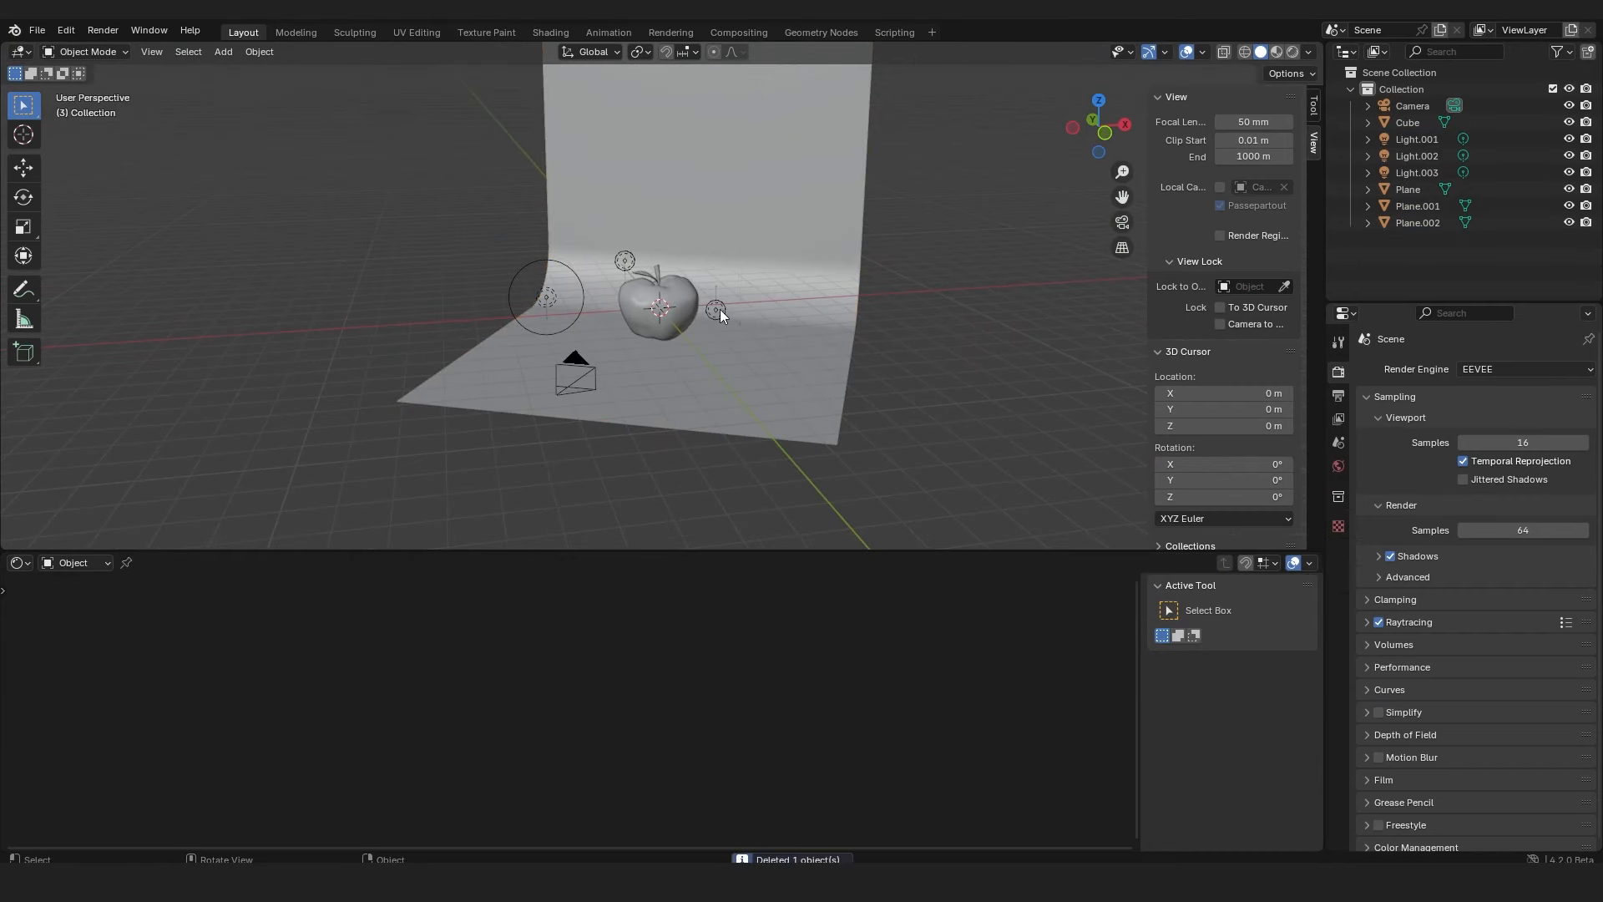
left_click(718, 310)
key("Delete")
left_click(625, 261)
key("Delete")
left_click(563, 286)
left_click(538, 301)
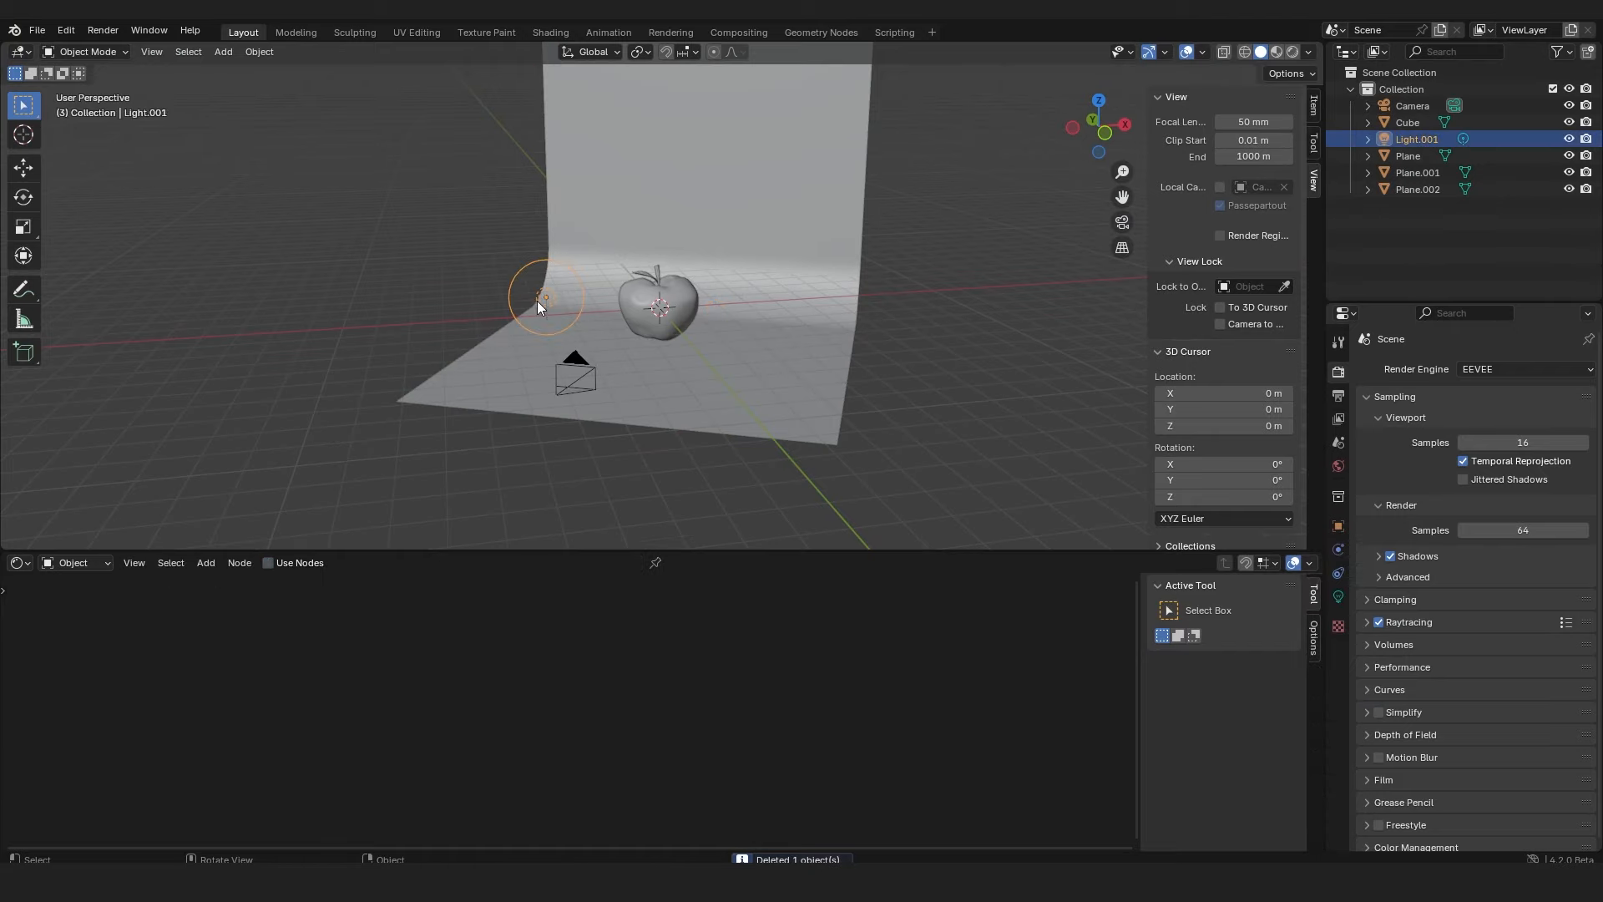
key("Delete")
Show the apple in rendered shading and raise the strength of the immenstadter_horn_4k.hdr world background to 2.120
left_click(1293, 53)
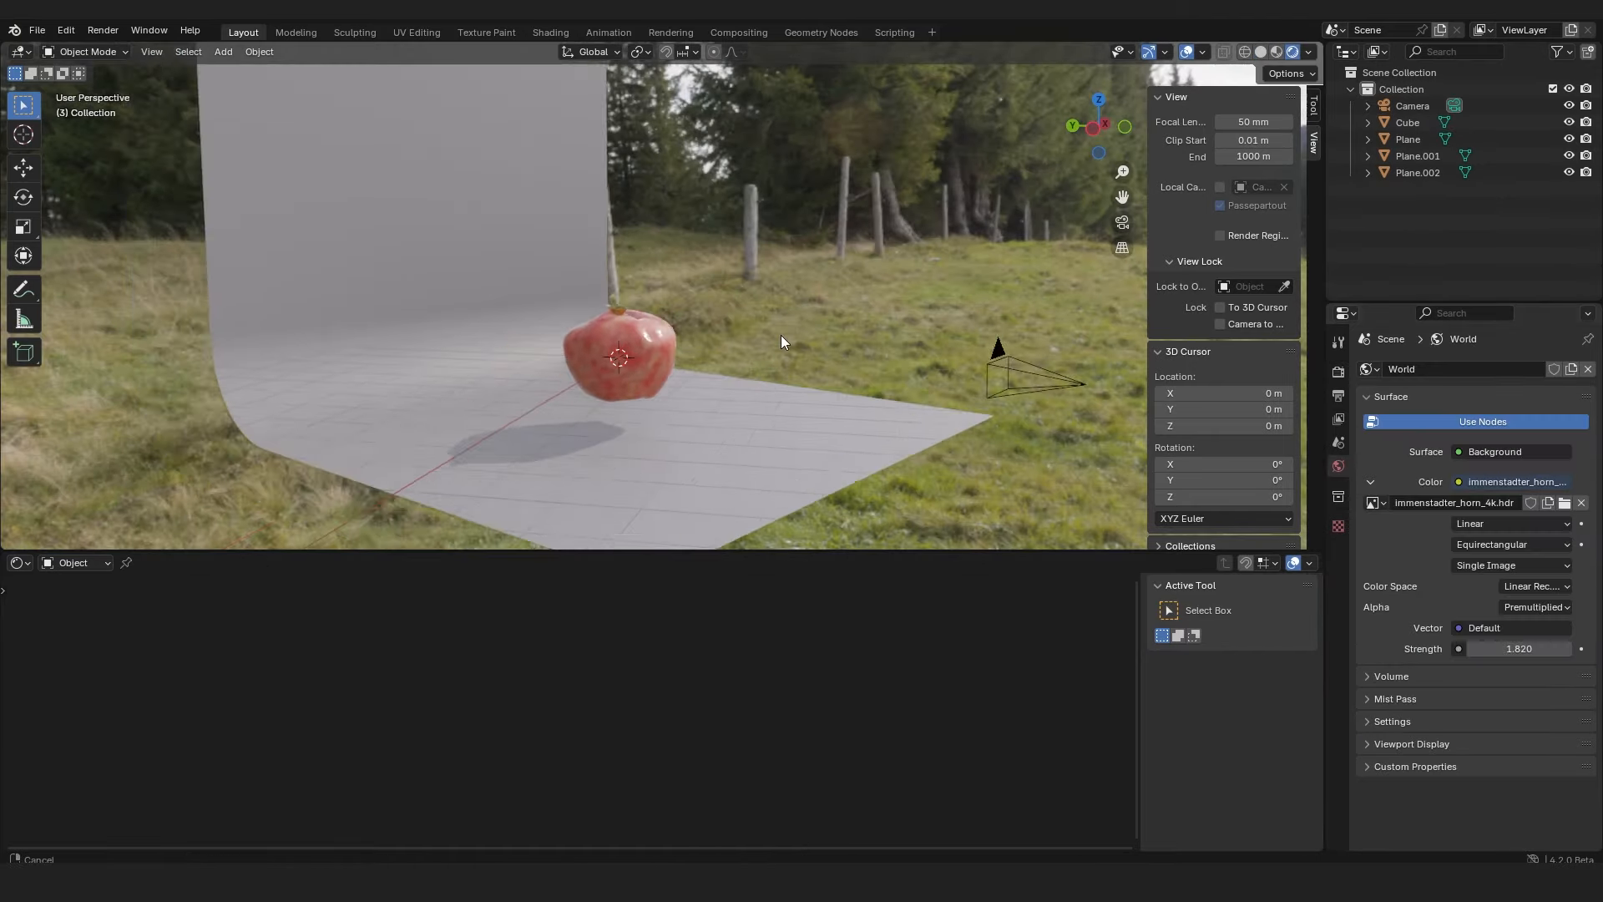
mouse_move(780, 334)
middle_mouse_down()
mouse_move(718, 376)
mouse_move(765, 352)
mouse_move(768, 329)
middle_mouse_up()
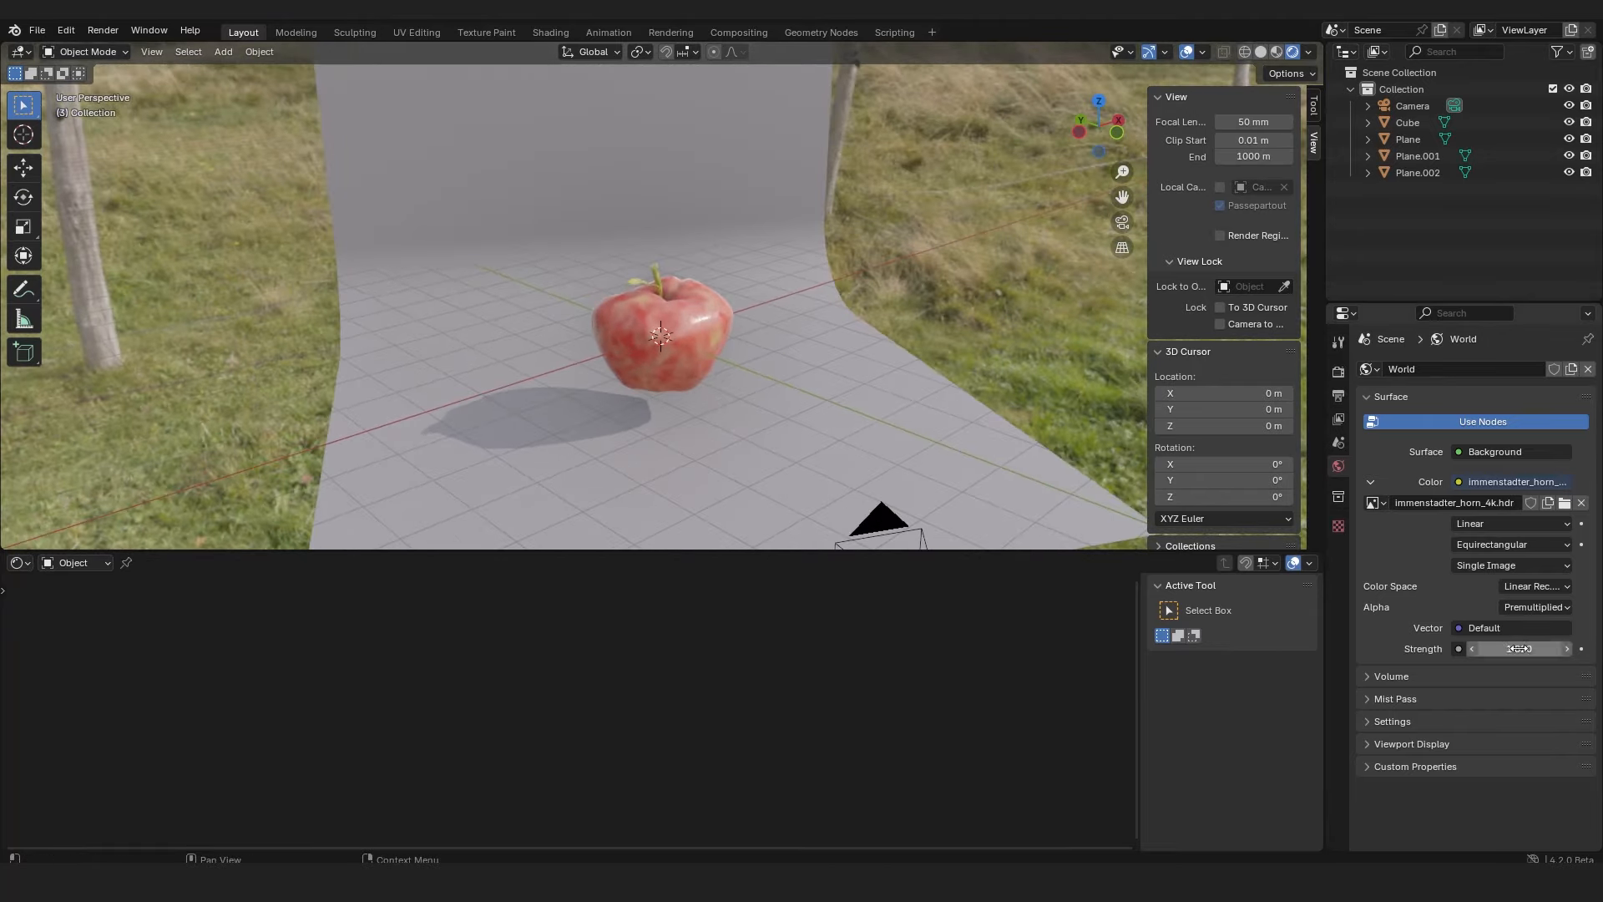
mouse_move(1520, 649)
left_mouse_down()
mouse_move(1495, 649)
mouse_move(1544, 649)
left_mouse_up()
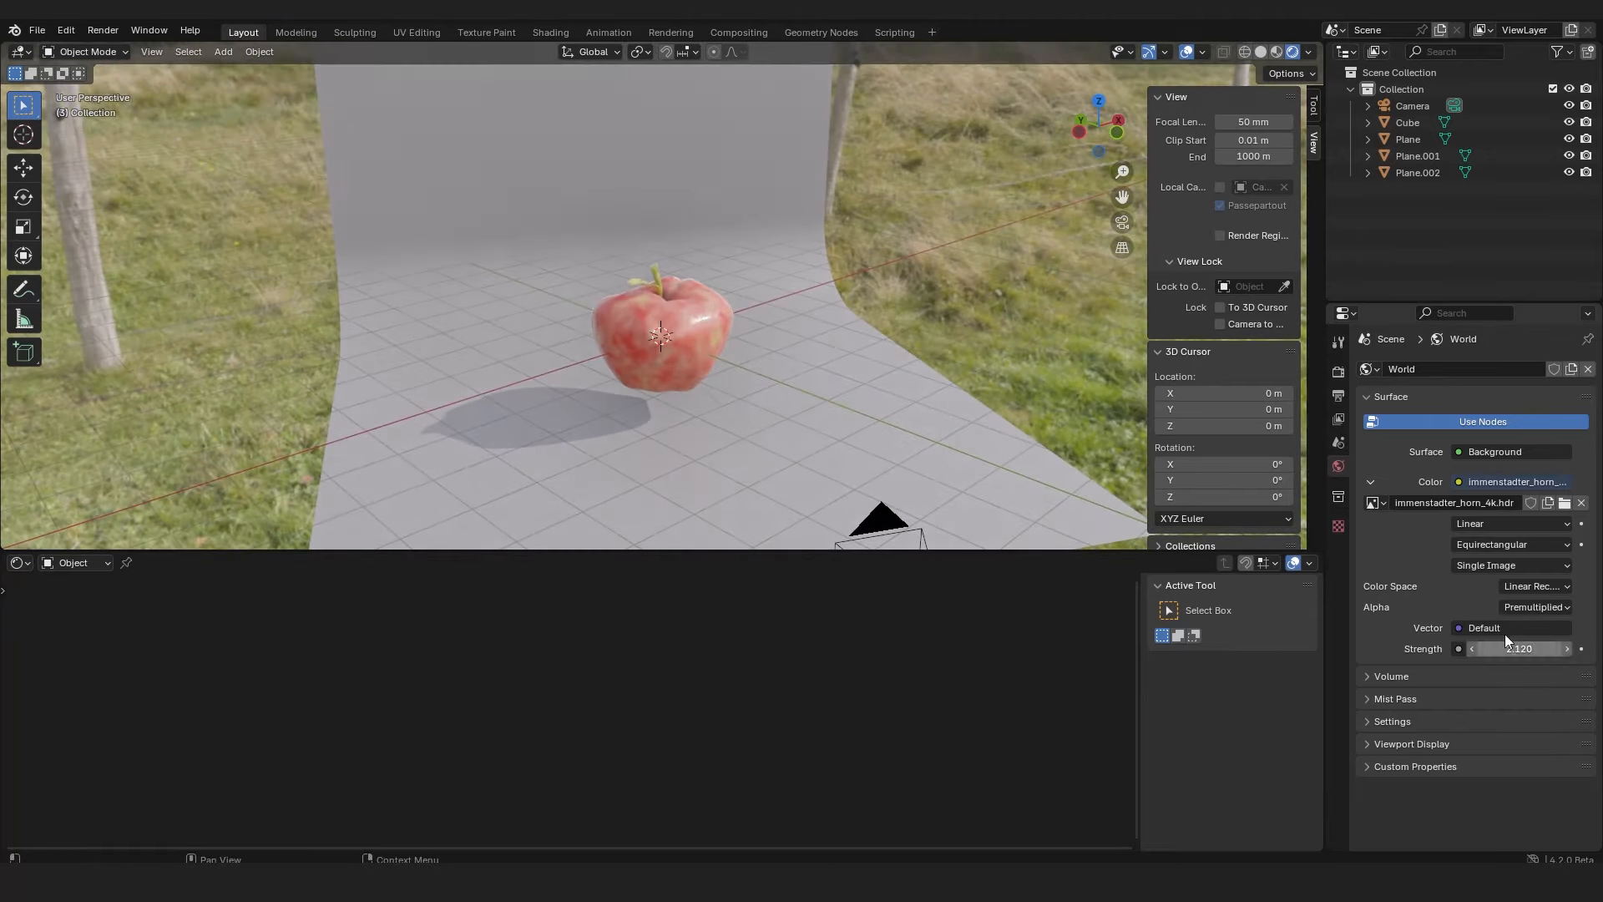
middle_click_drag(835, 376, 877, 373)
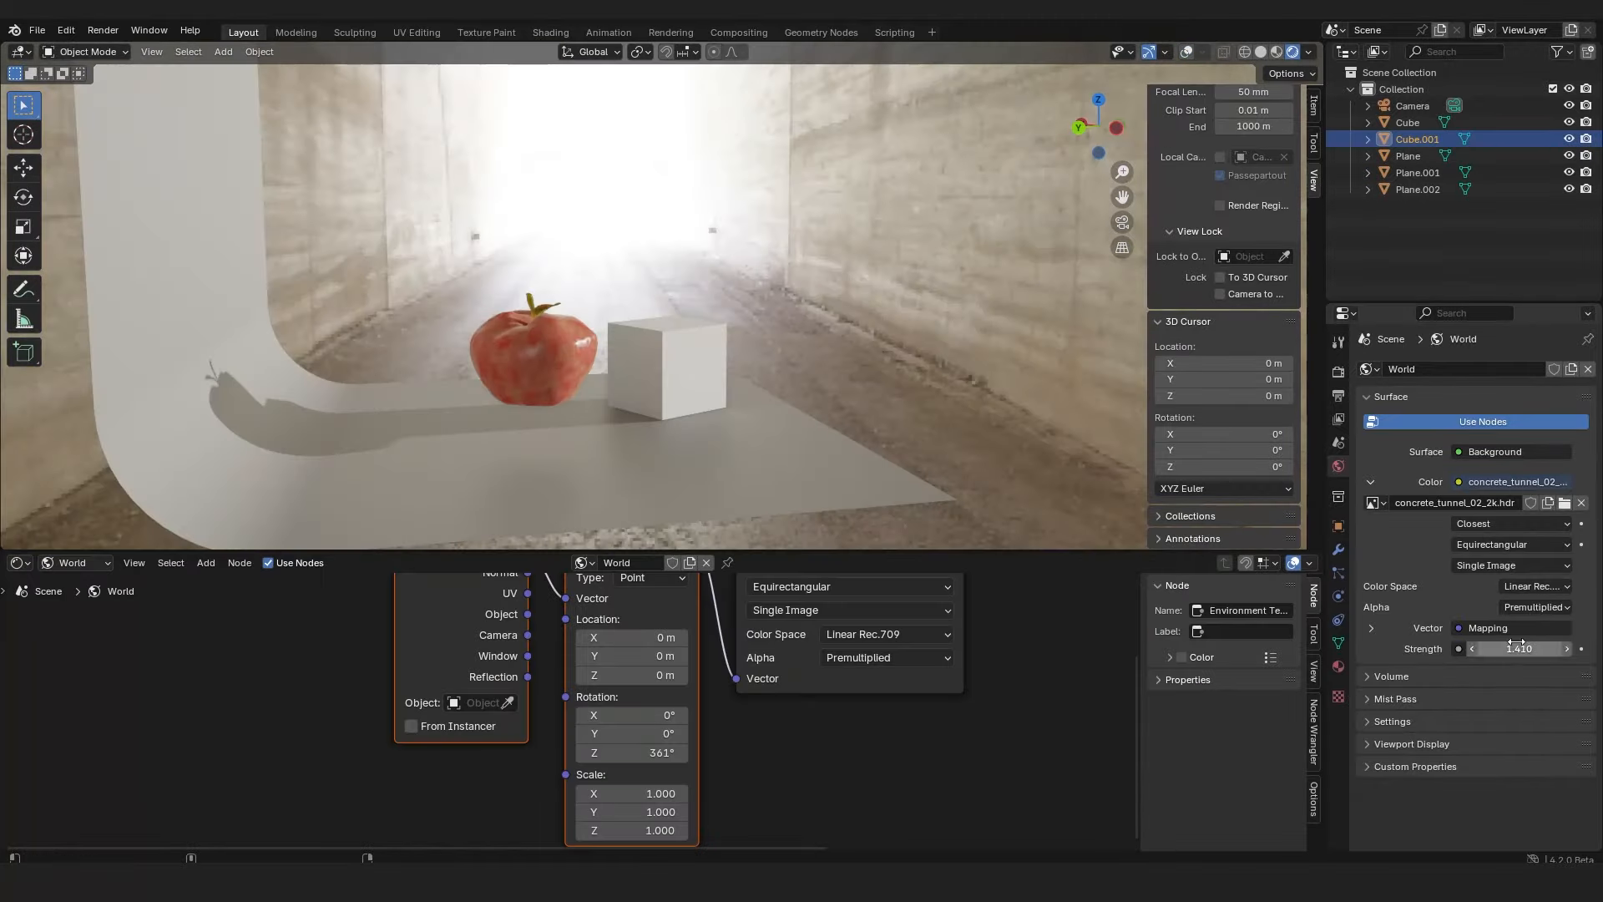
Inspect the shadows of the apple and cube under concrete_tunnel_02_2k.hdr and slightly raise the world background strength
middle_click_drag(868, 388, 633, 353)
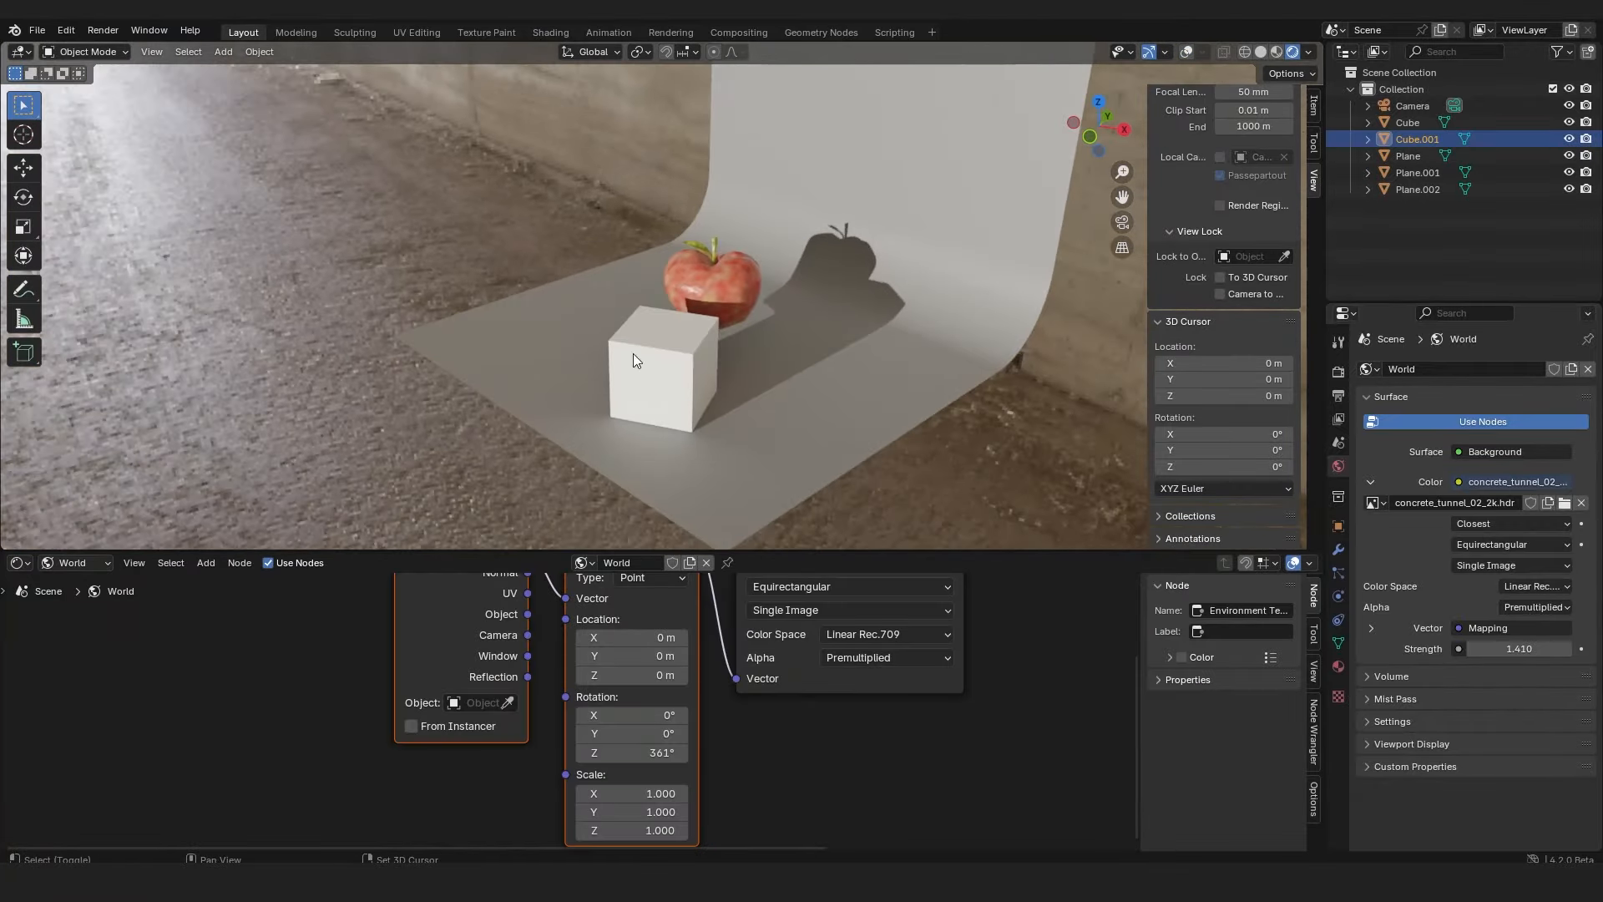
middle_click_drag(678, 294, 635, 359)
mouse_move(1519, 649)
left_mouse_down()
mouse_move(1420, 649)
mouse_move(1563, 648)
mouse_move(1494, 649)
mouse_move(1528, 649)
left_mouse_up()
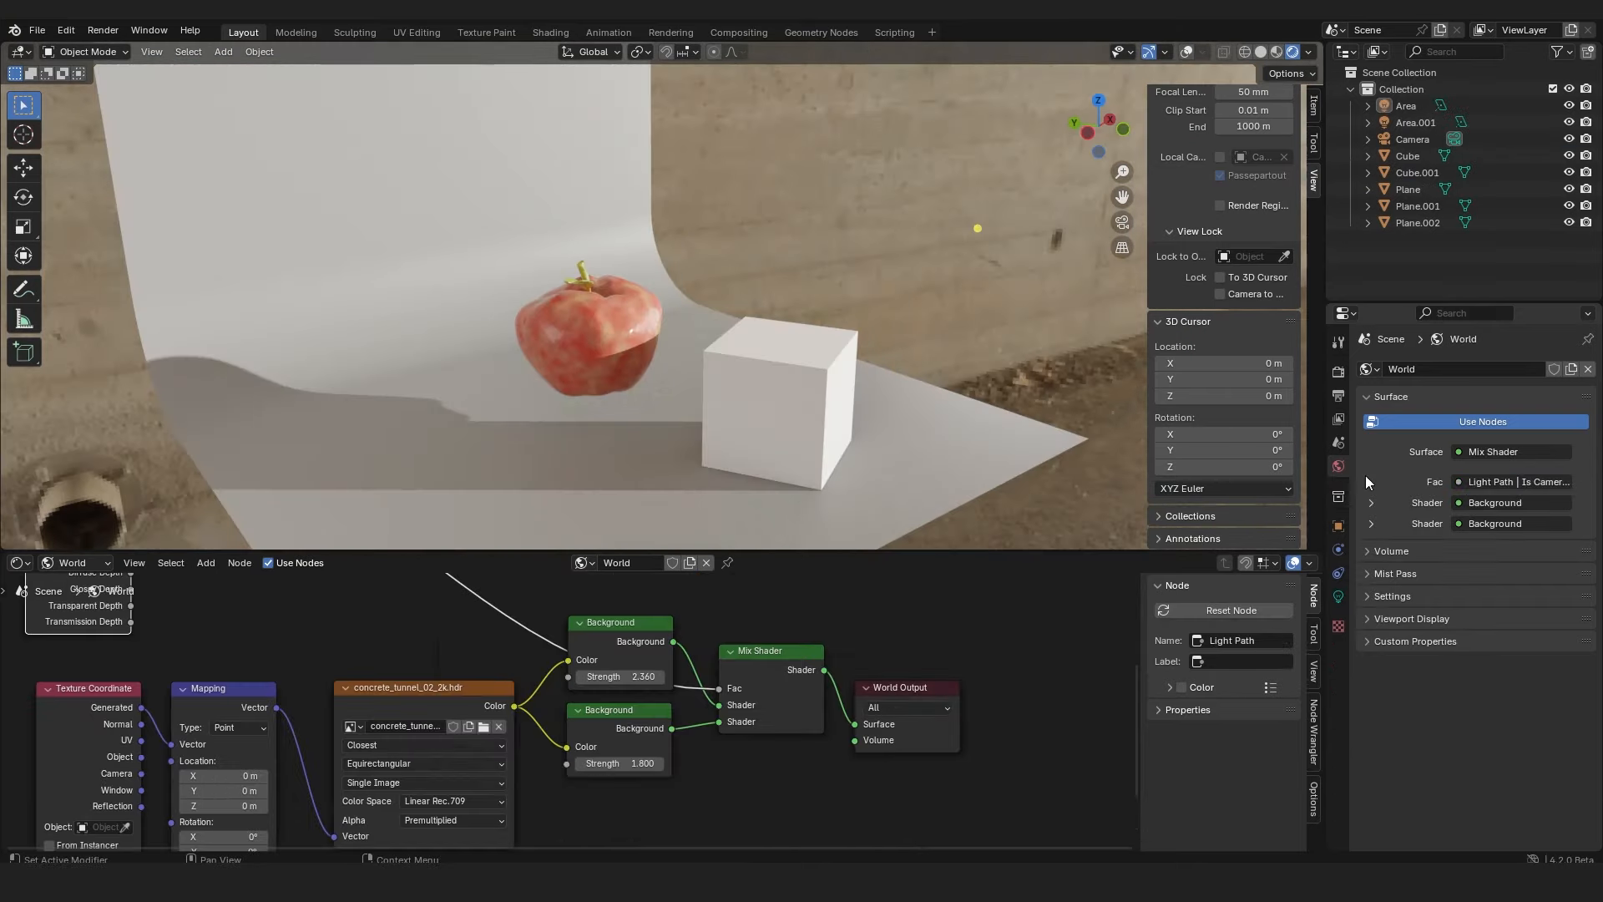
Lower the world's sun threshold for the studio_small_08_2k.hdr lighting on the apple and cube
middle_click_drag(752, 367, 606, 343)
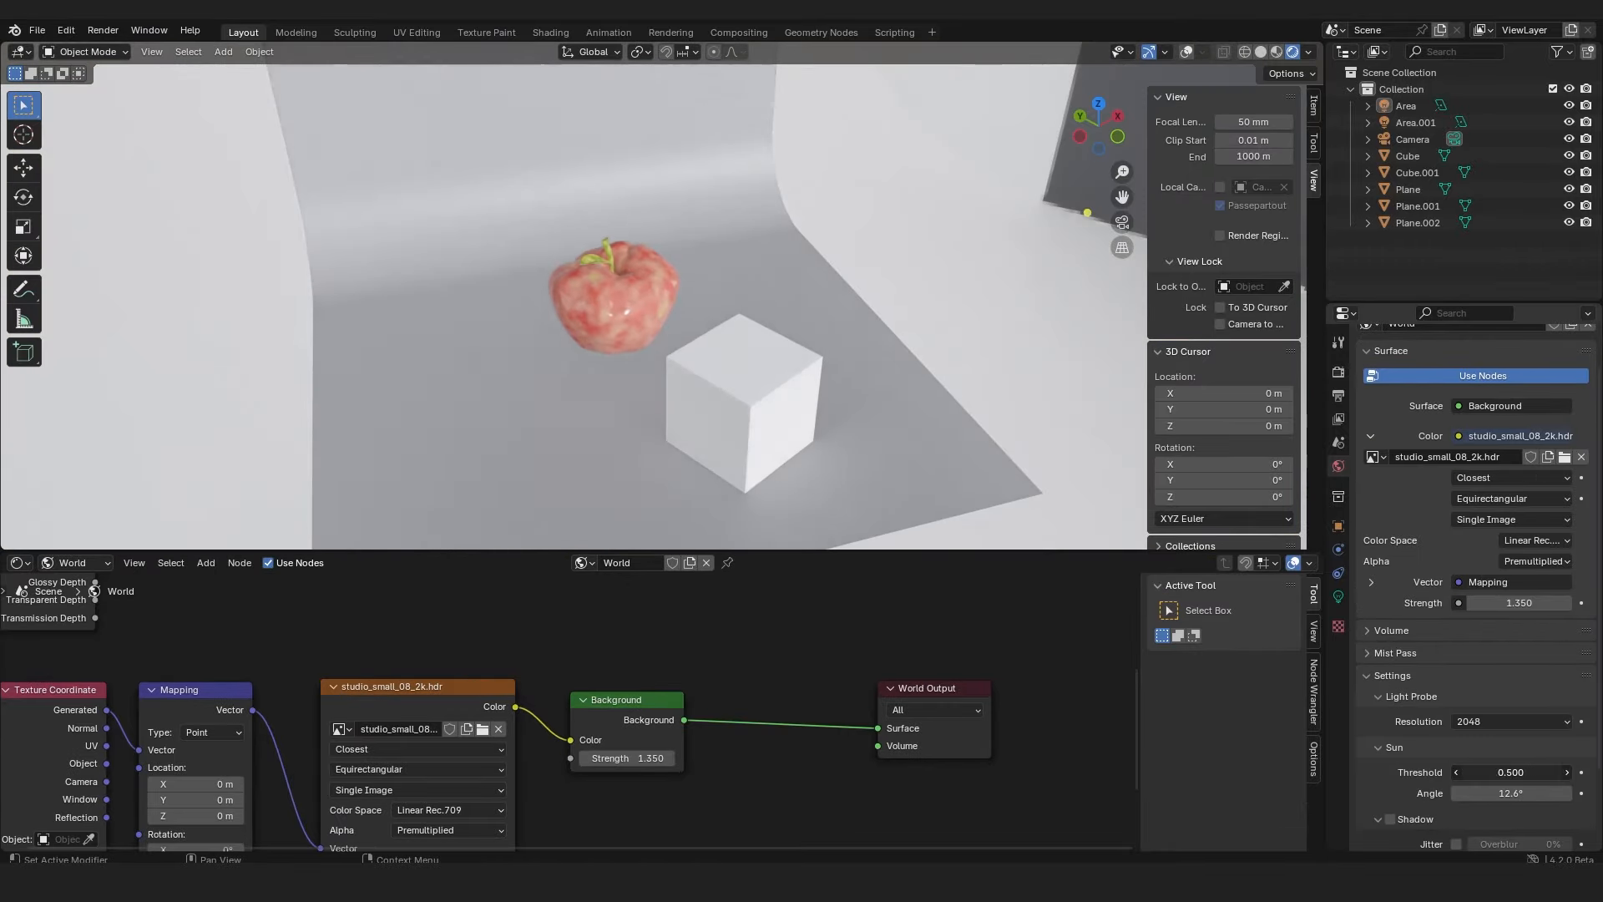
mouse_move(1512, 772)
left_mouse_down()
mouse_move(1570, 772)
mouse_move(1487, 773)
left_mouse_up()
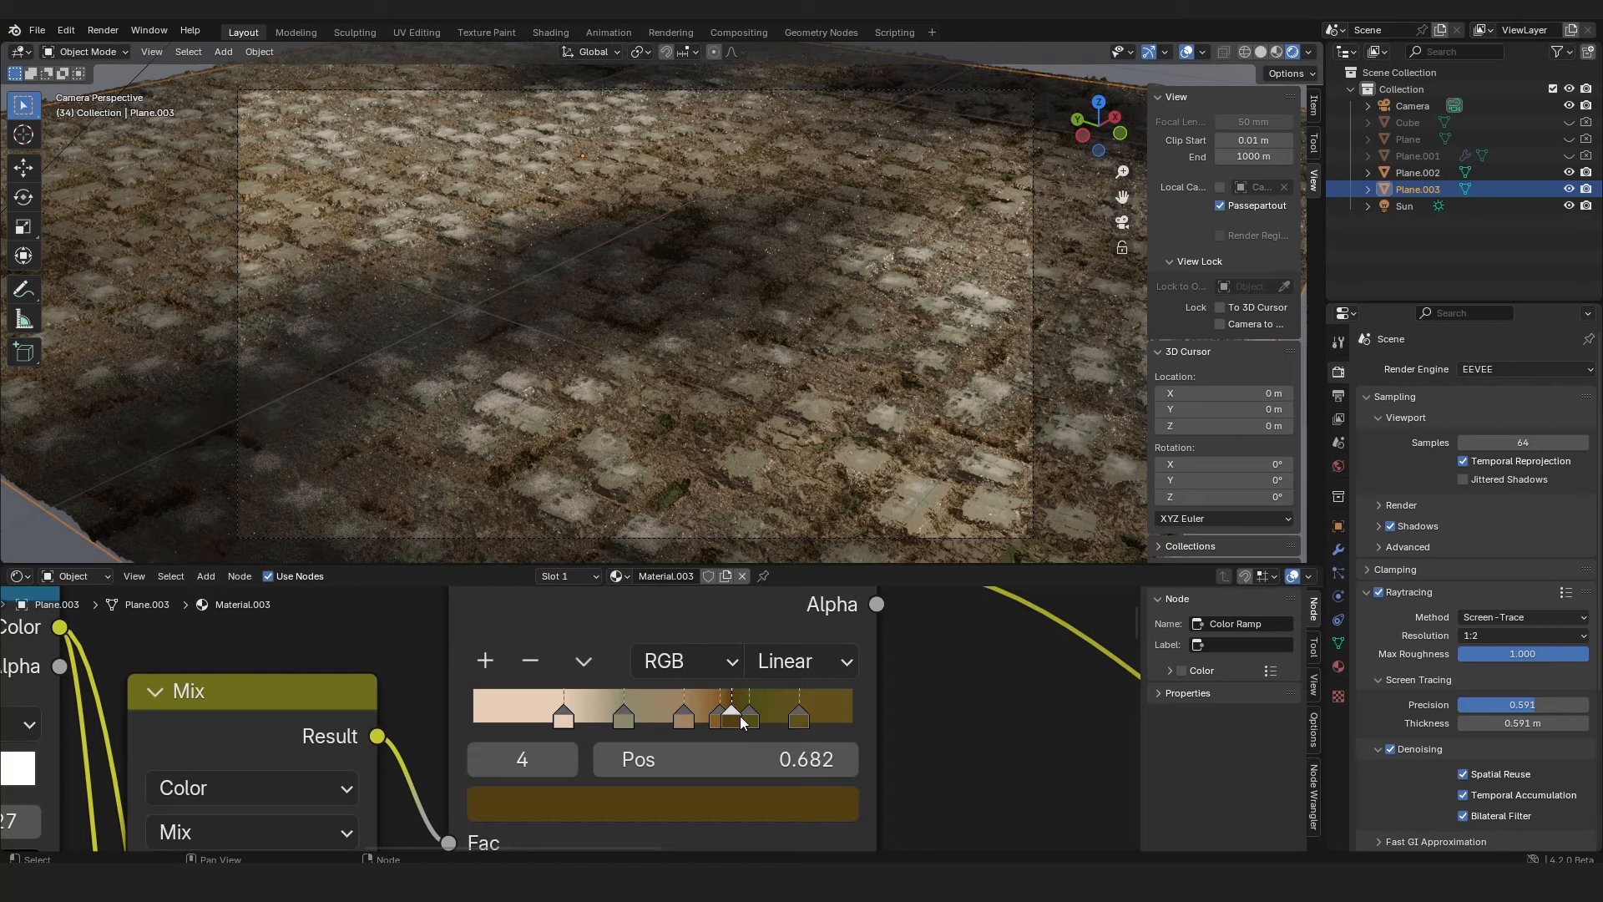
Shift stop 4 of Material.003's Color Ramp slightly lower and check the rendered image of frame 34
left_click_drag(731, 724, 727, 725)
left_click(107, 30)
left_click(247, 119)
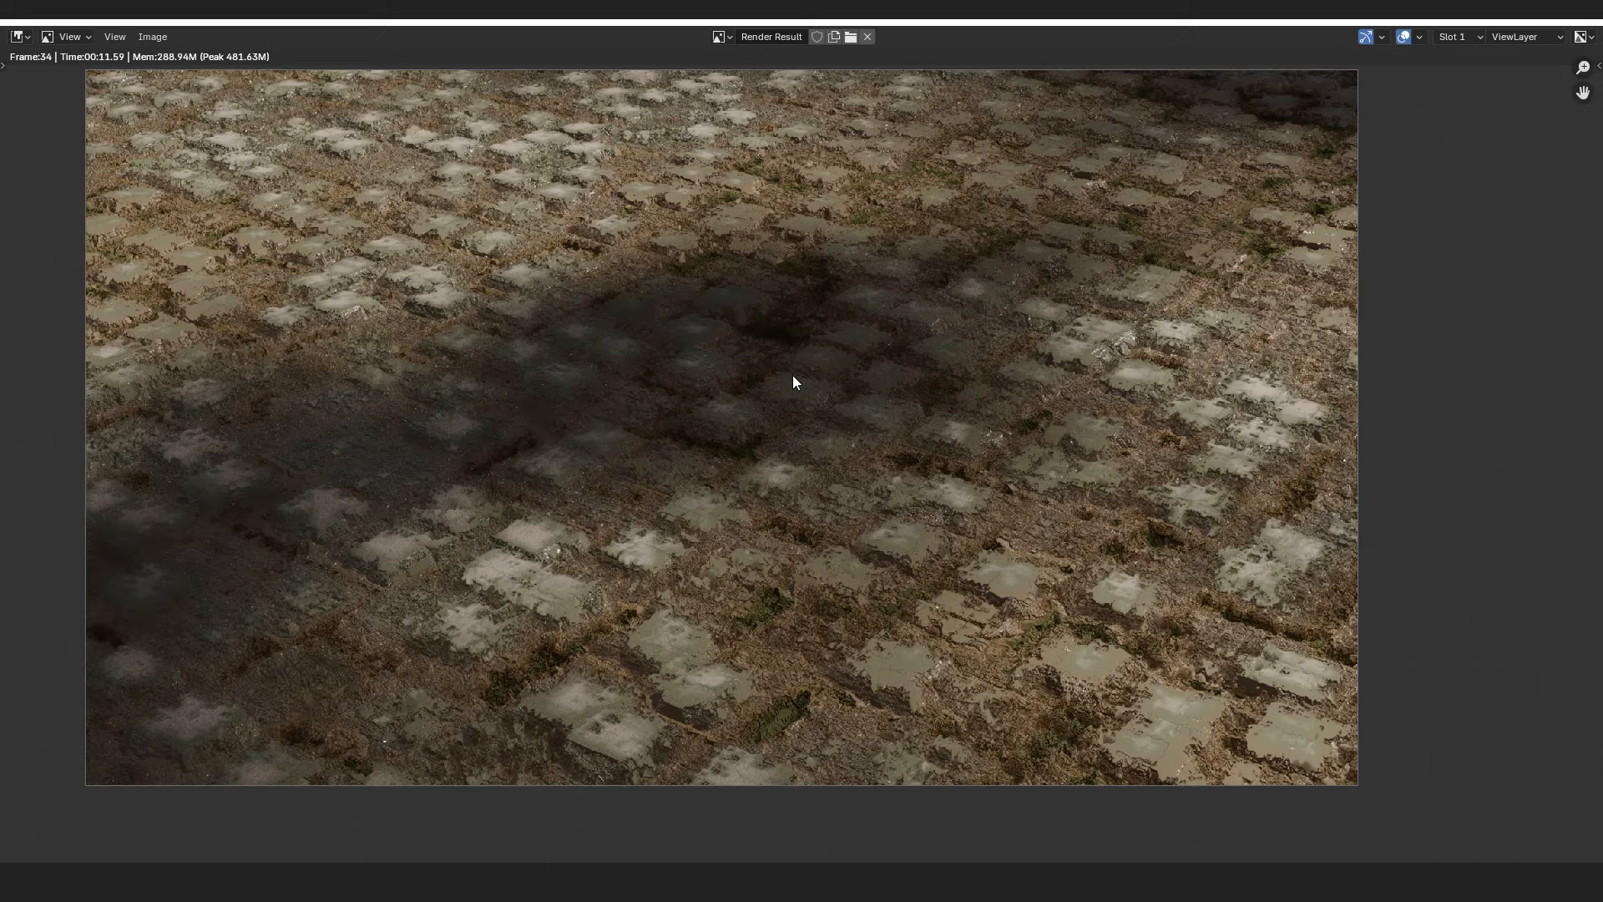
key("Escape")
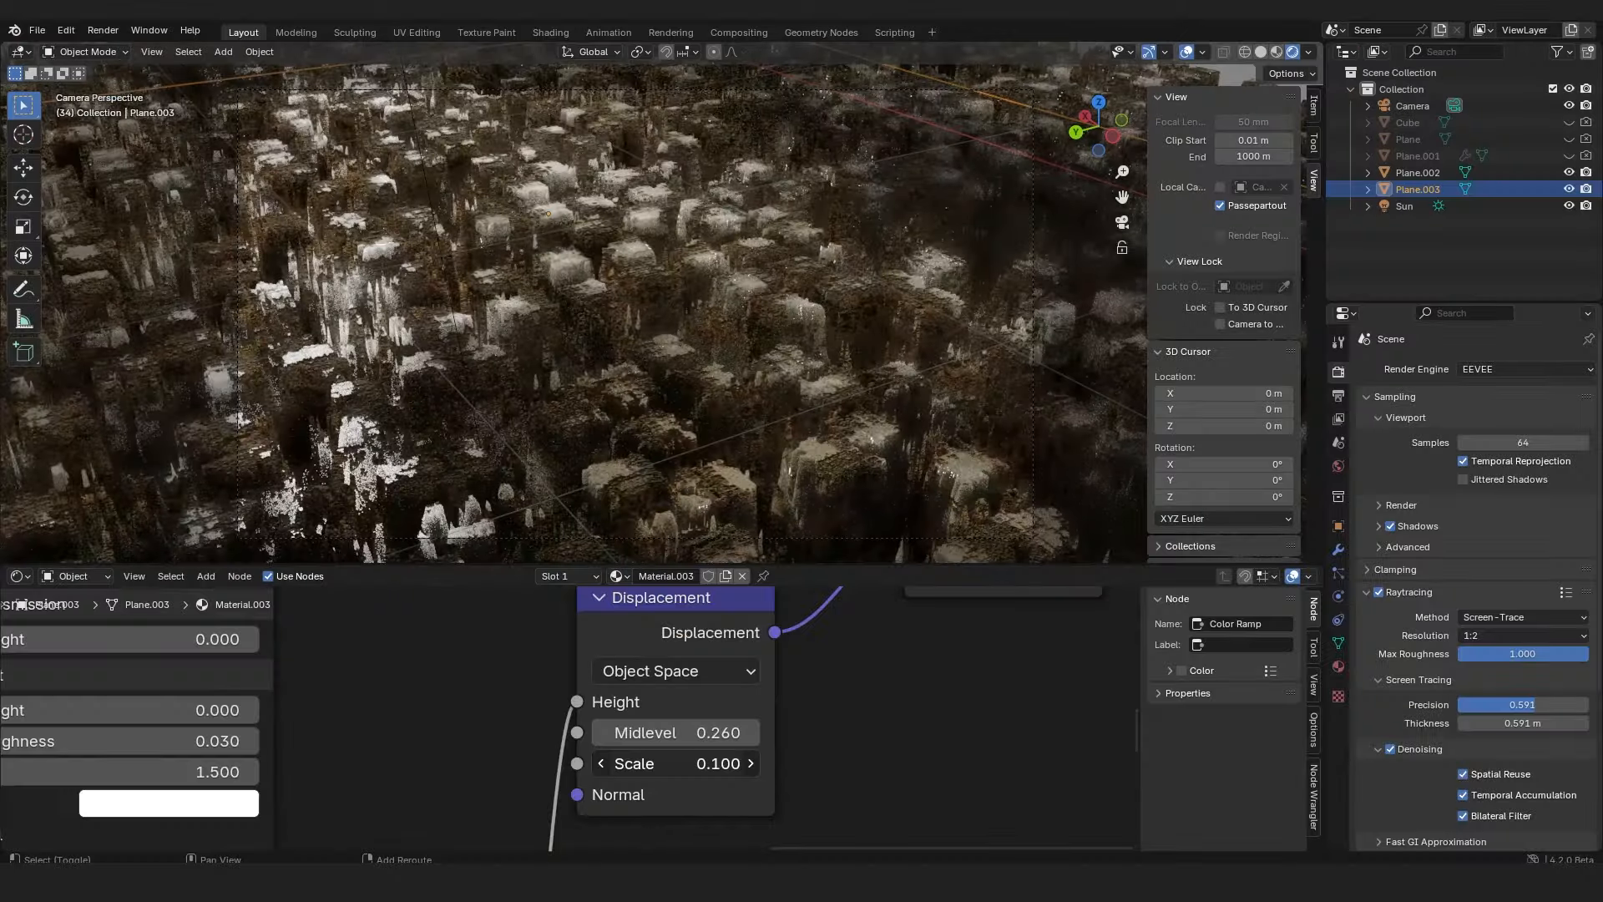
Increase the scale of the Displacement node in Material.003
mouse_move(676, 763)
left_mouse_down()
mouse_move(626, 763)
mouse_move(697, 764)
left_mouse_up()
left_click(697, 765)
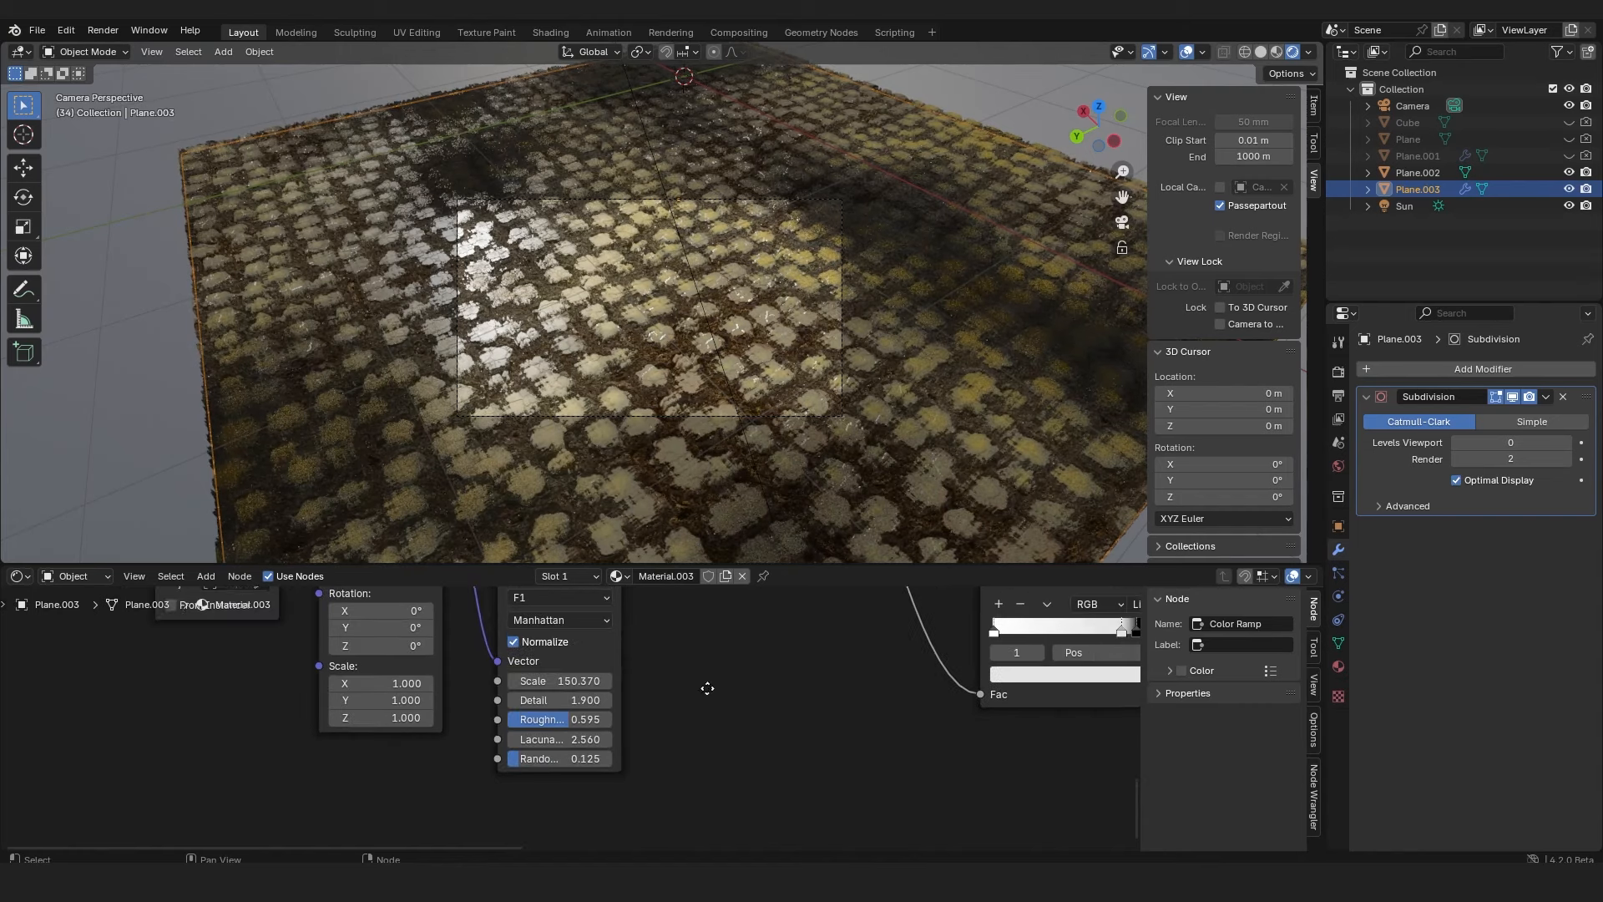
Raise the positions of stops 0 and 2 on the black-and-white Color Ramp in Material.003
middle_click_drag(707, 688, 634, 735)
scroll(560, 734, "up", 2)
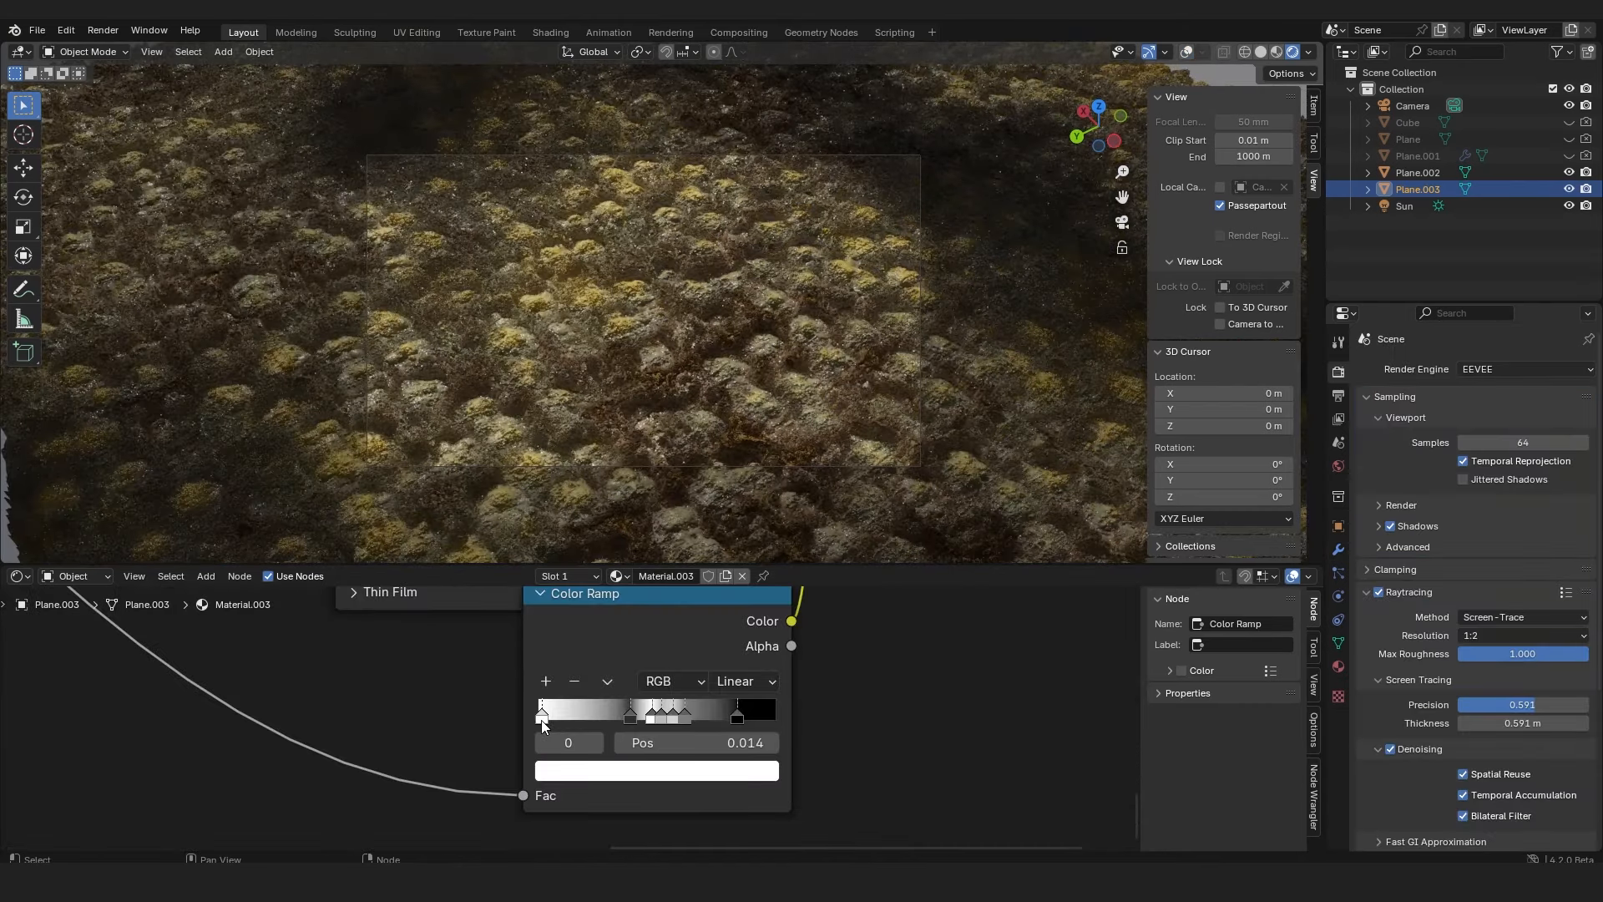
left_click_drag(541, 719, 582, 720)
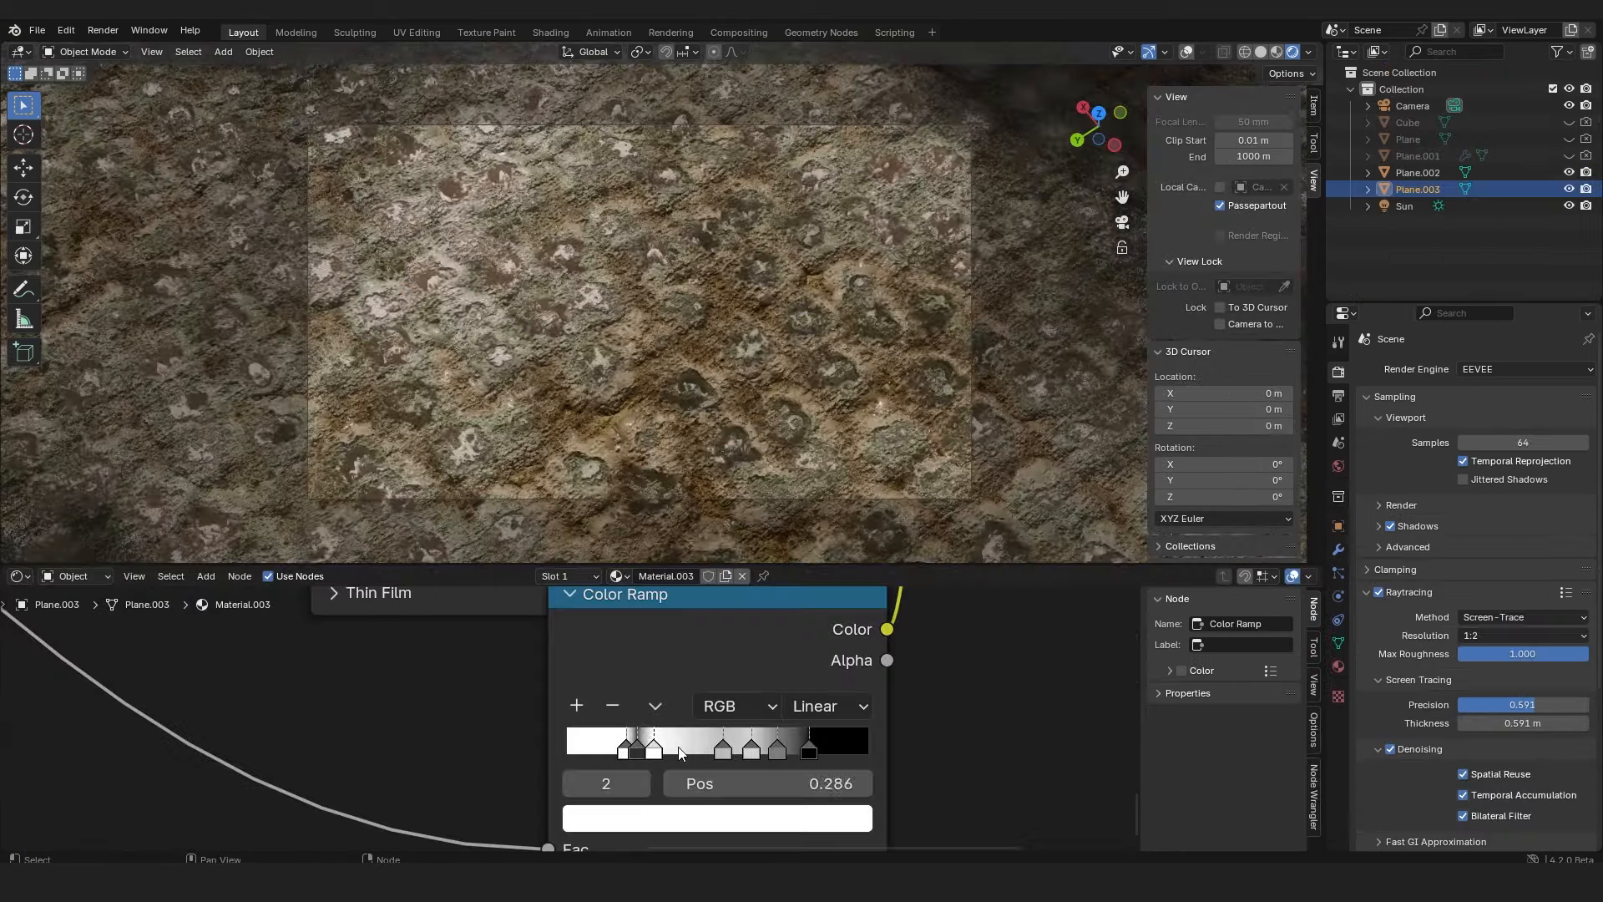
left_click_drag(651, 749, 688, 754)
left_click(626, 750)
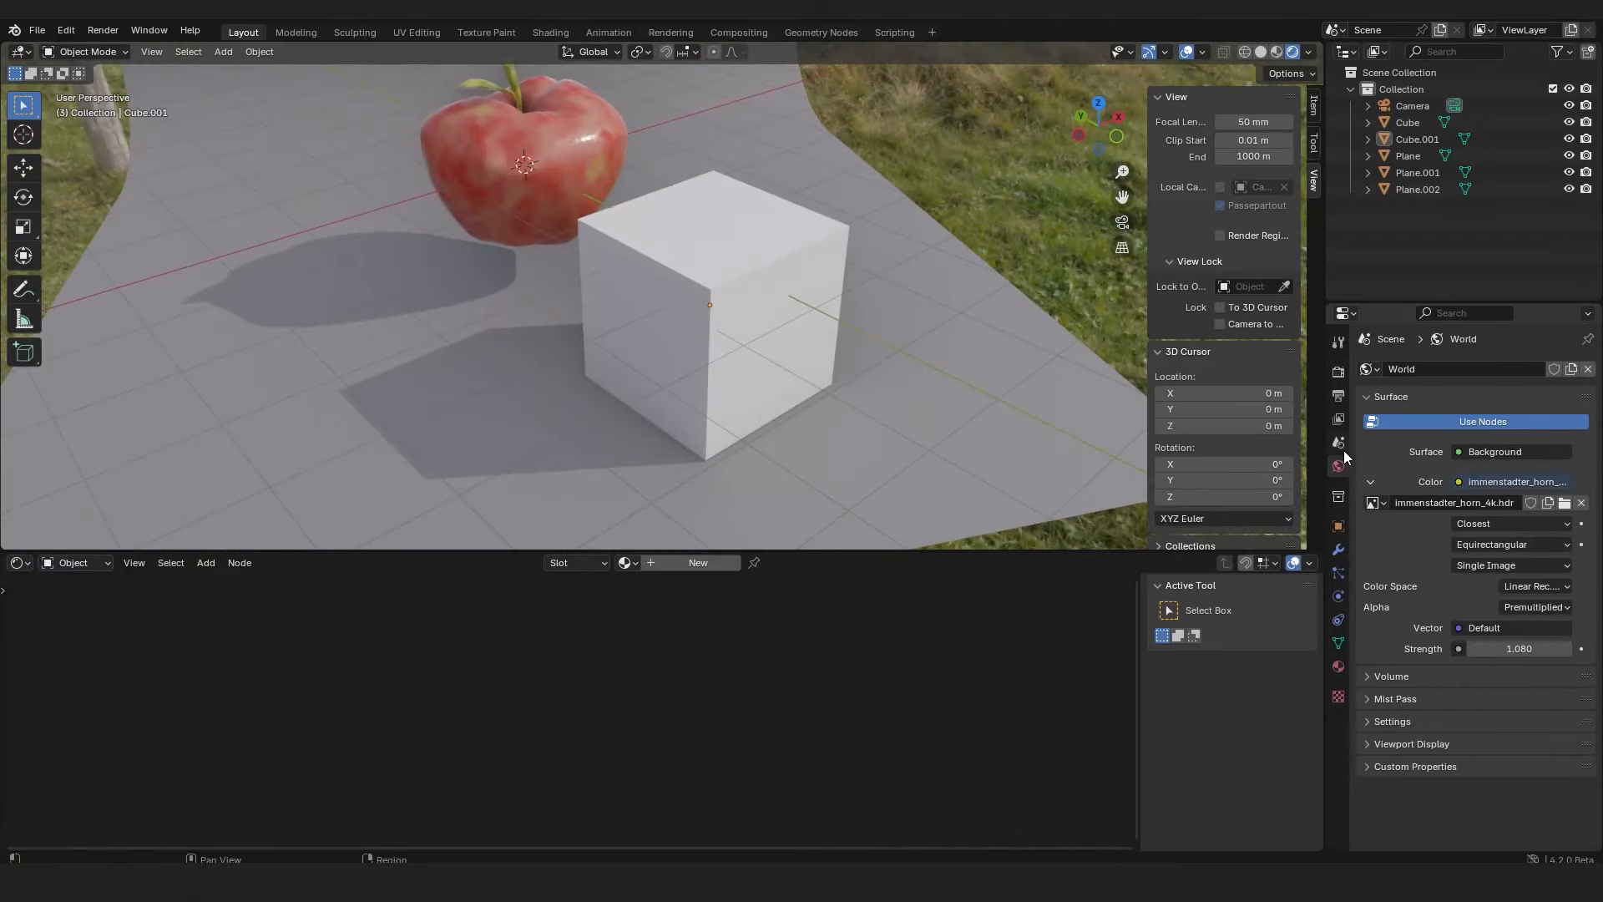
Examine the shadows that the immenstadter_horn_4k.hdr world casts from the apple and cube, from above and from the side
middle_click_drag(738, 310, 748, 378)
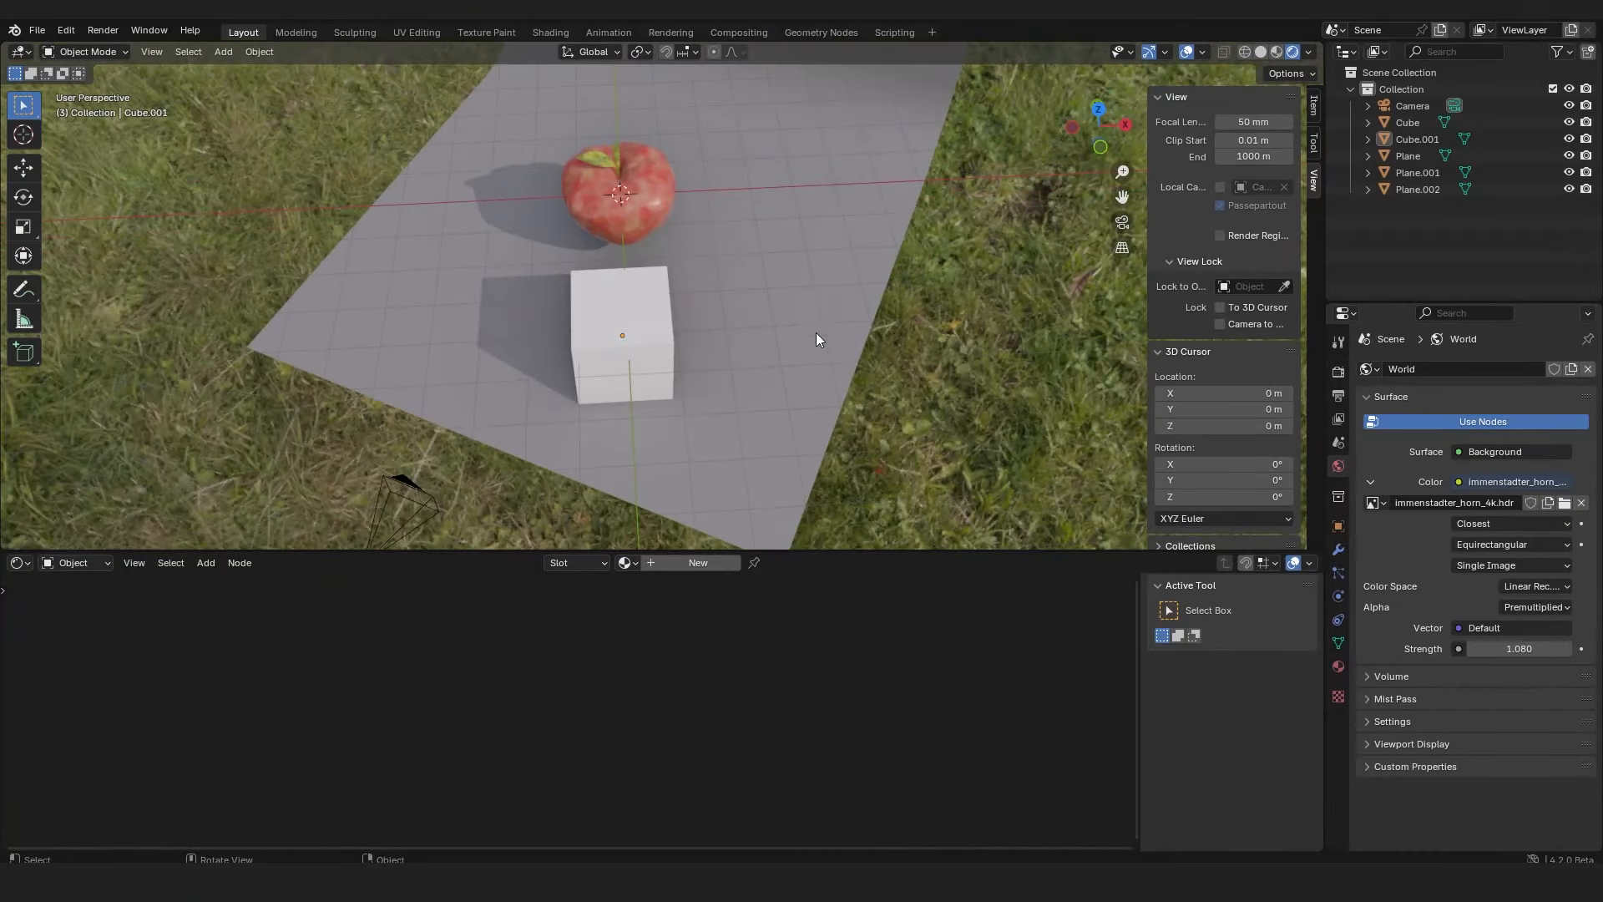
middle_click_drag(816, 337, 759, 252)
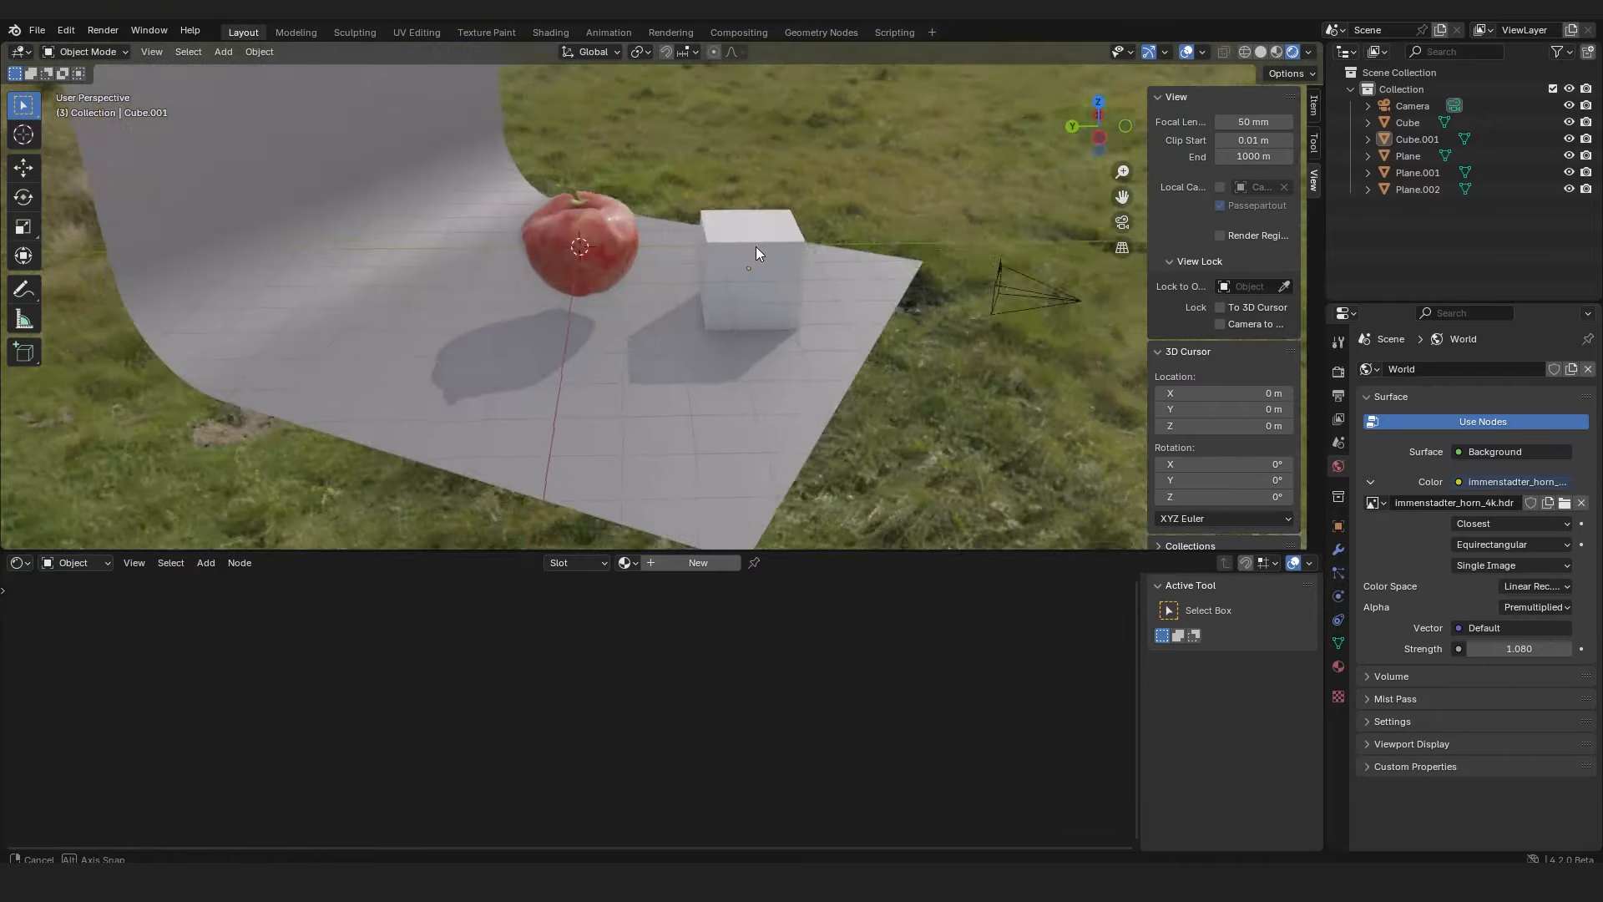